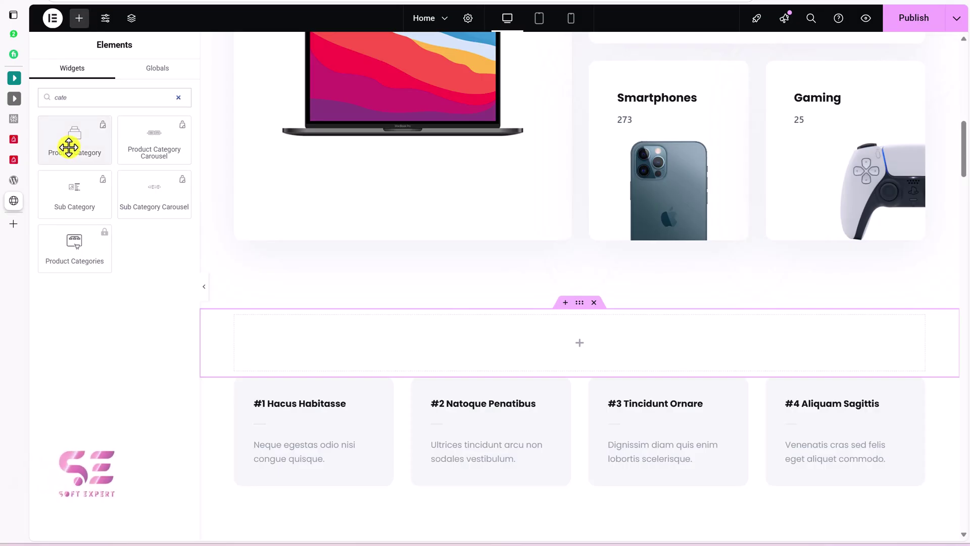
Add the Product Category widget to the empty section and switch its layout style
left_click_drag(69, 138, 325, 338)
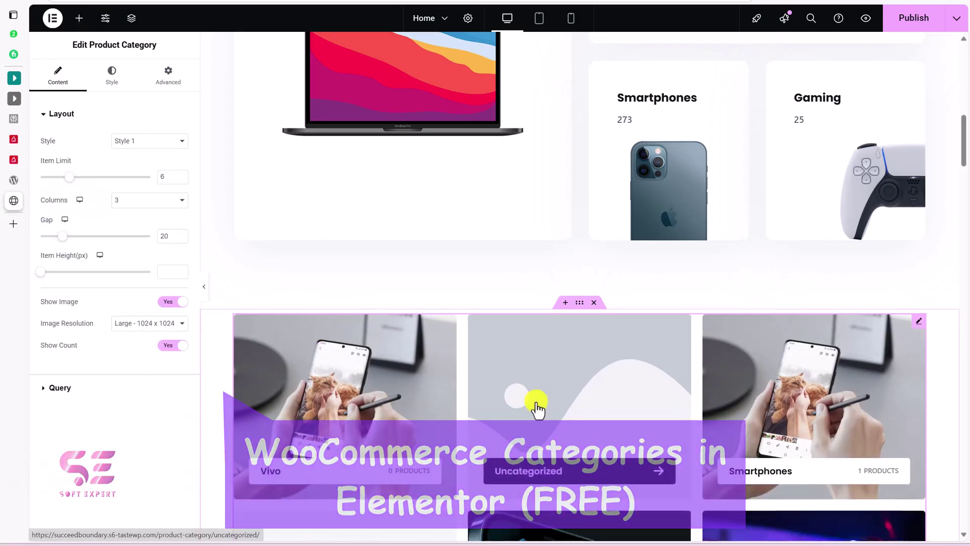
scroll(537, 405, "down", 5)
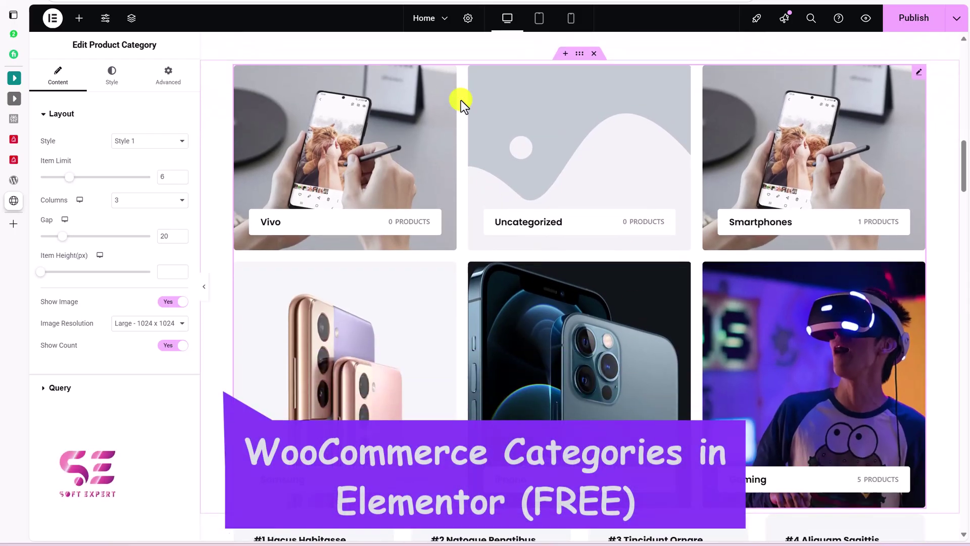
left_click(151, 141)
left_click(147, 172)
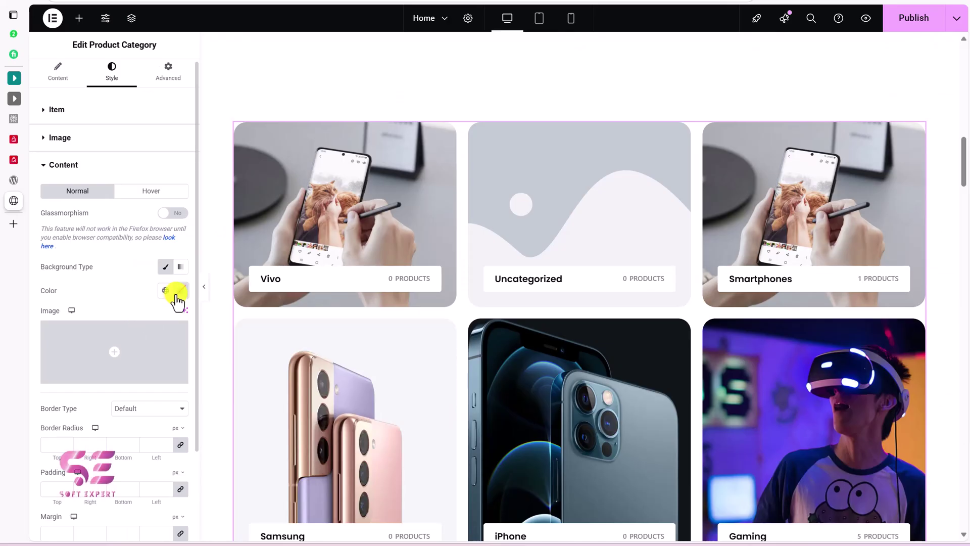
Make the category label backgrounds red, then apply a purple global colour to them
left_click(176, 295)
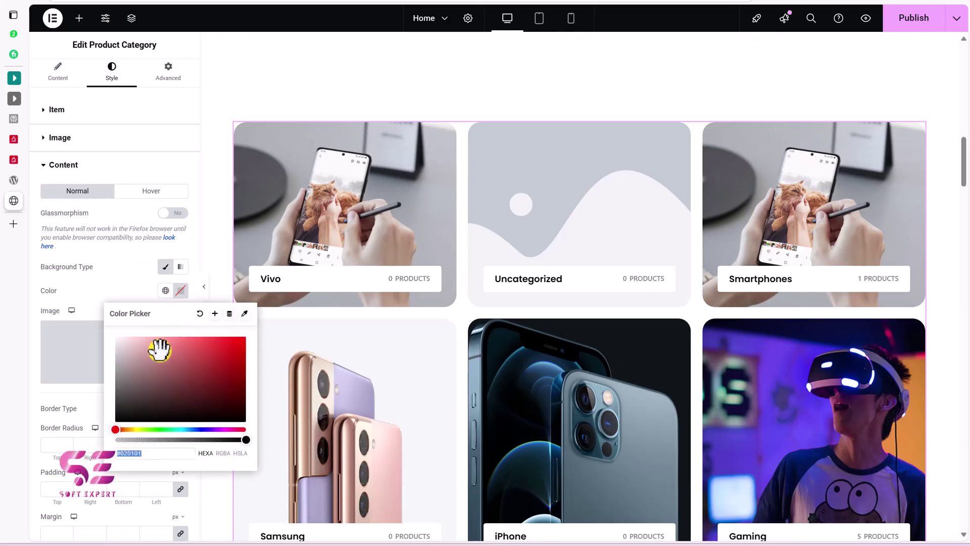
left_click(199, 343)
left_click(166, 295)
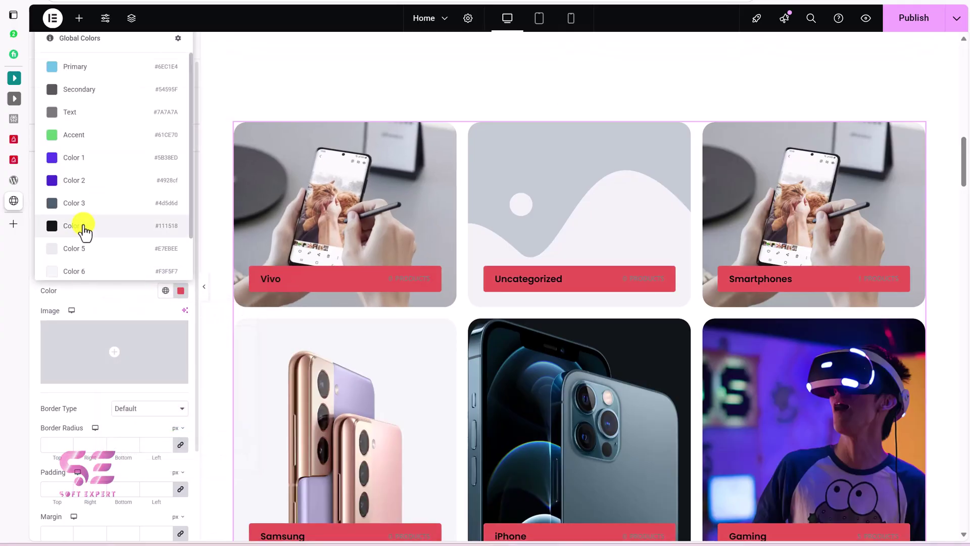
left_click(71, 158)
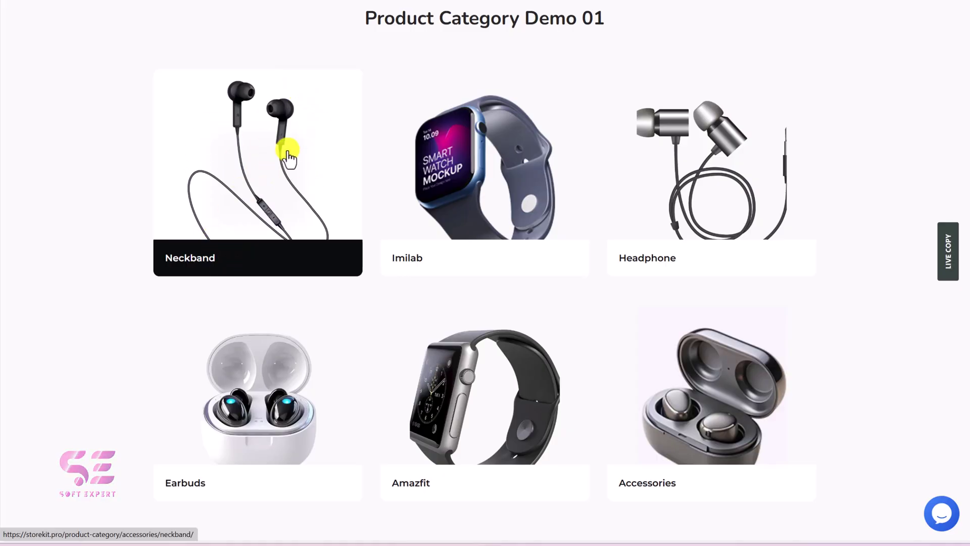
Scroll the storekit.pro product category demos from Demo 01 down to Demo 08
scroll(290, 158, "down", 9)
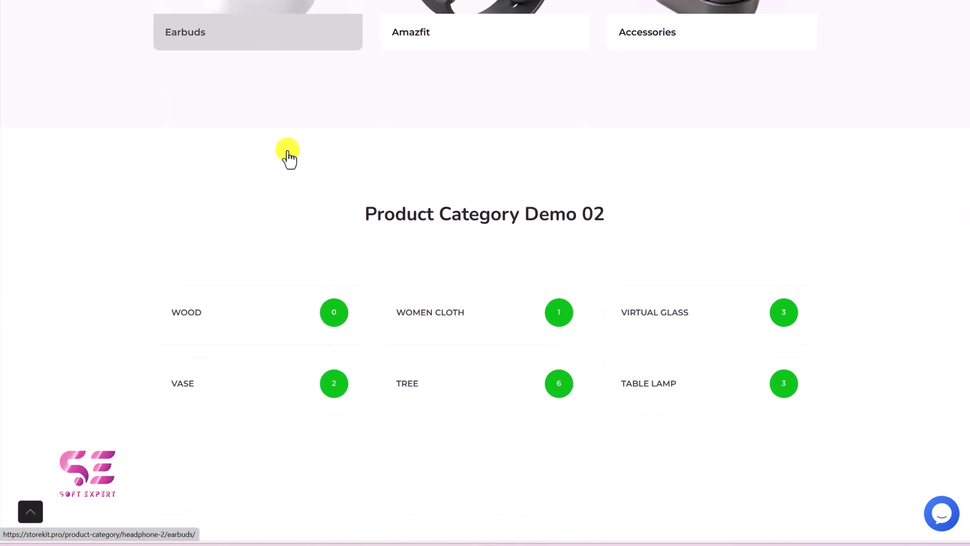
scroll(288, 159, "down", 3)
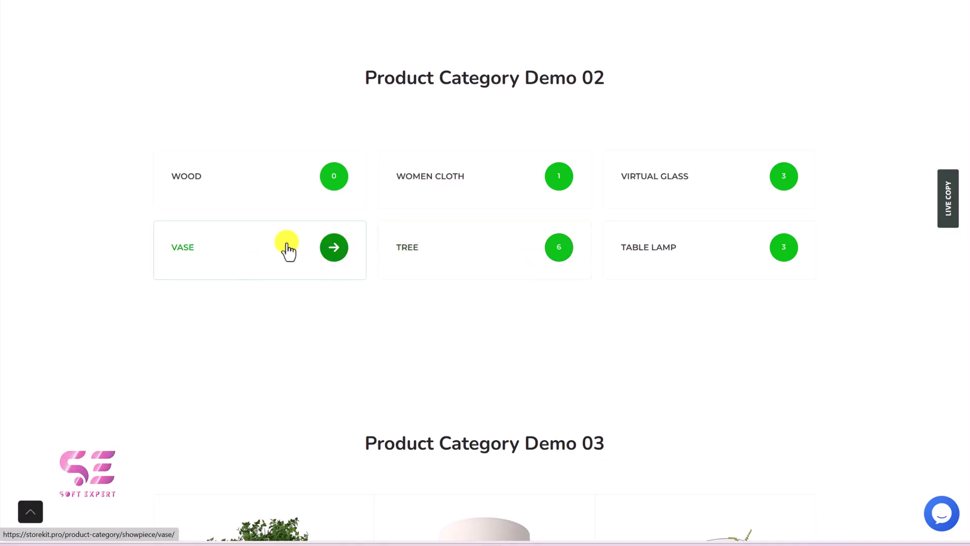
scroll(288, 249, "down", 7)
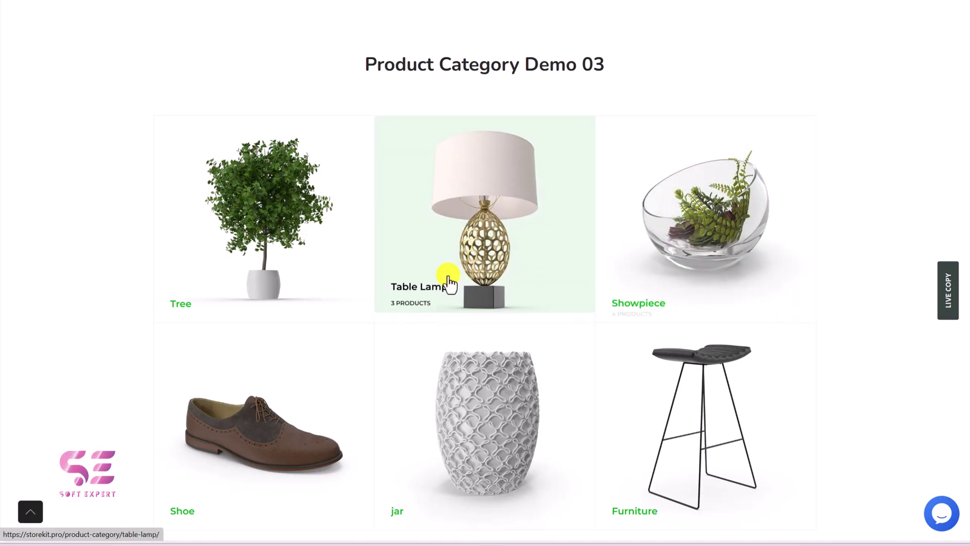
scroll(244, 288, "down", 3)
scroll(245, 288, "down", 8)
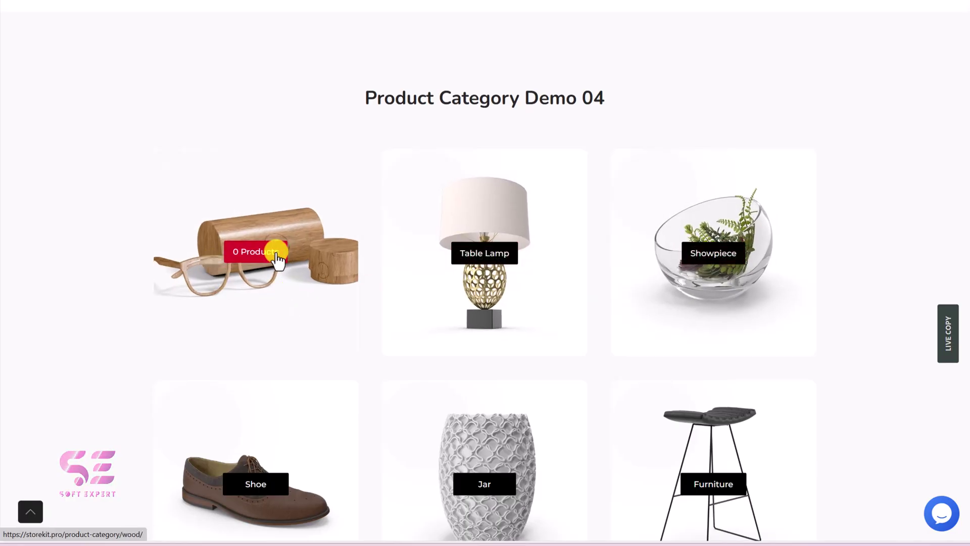
scroll(277, 259, "down", 11)
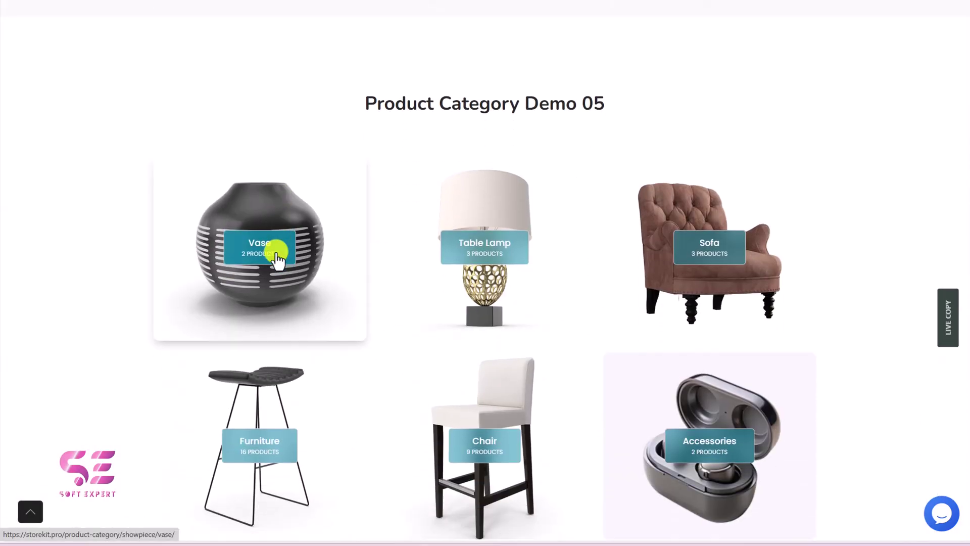
scroll(277, 252, "down", 1)
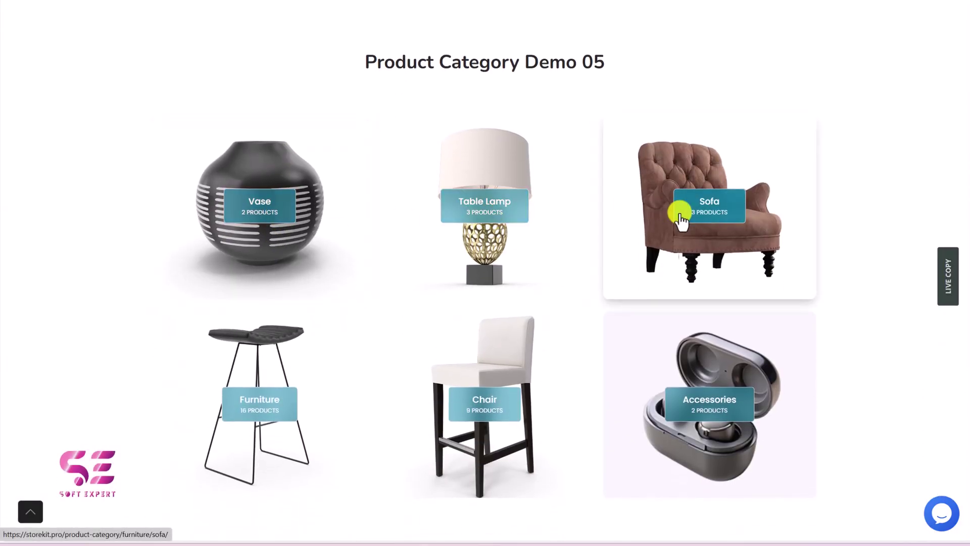
scroll(680, 215, "down", 12)
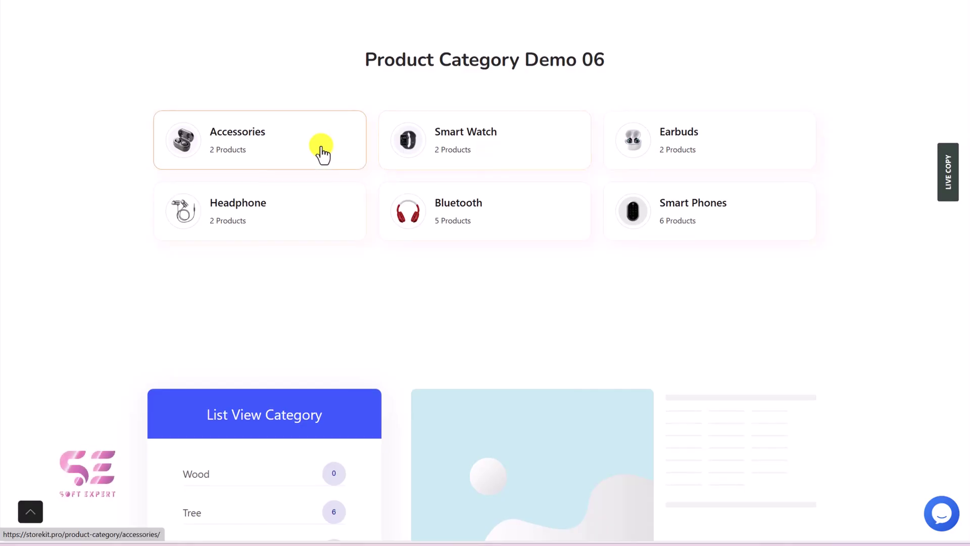
scroll(411, 232, "down", 4)
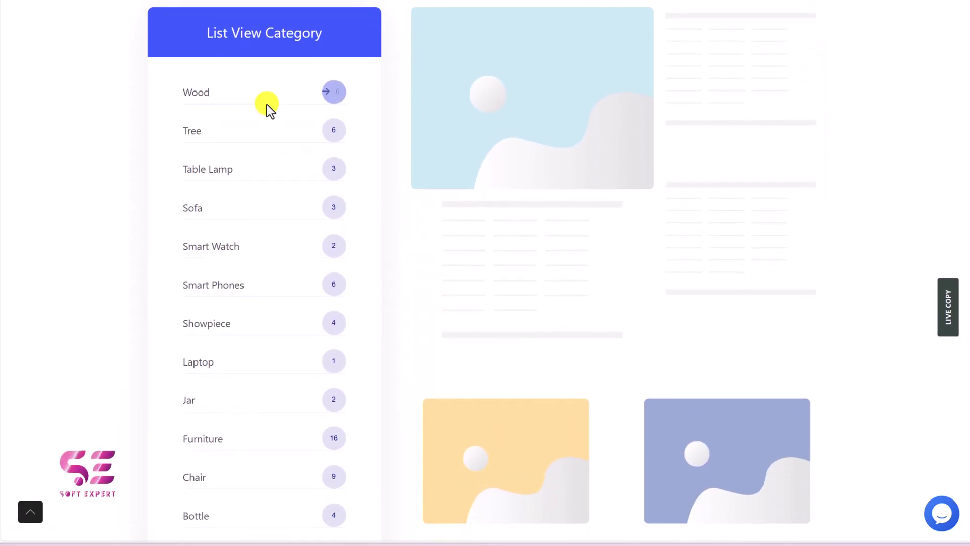
scroll(235, 292, "down", 1)
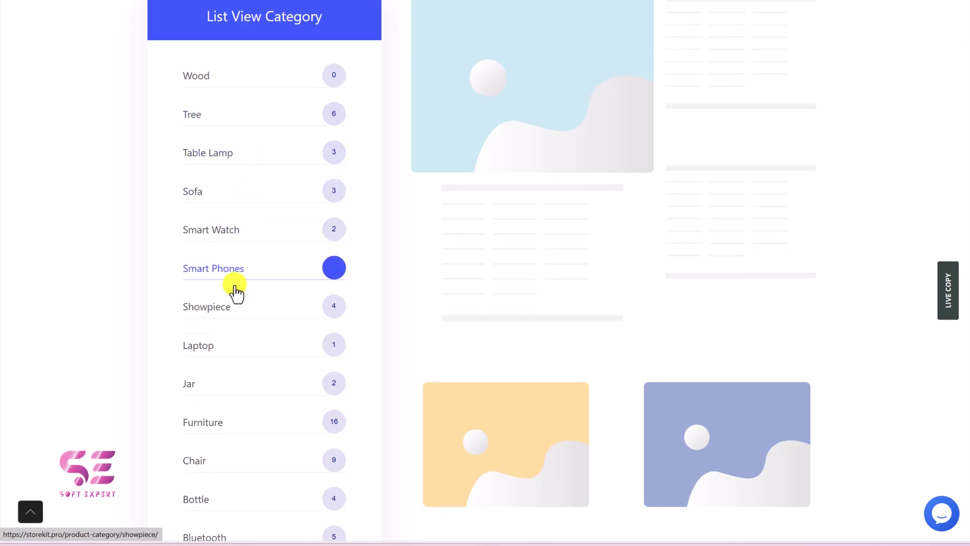
scroll(235, 292, "down", 3)
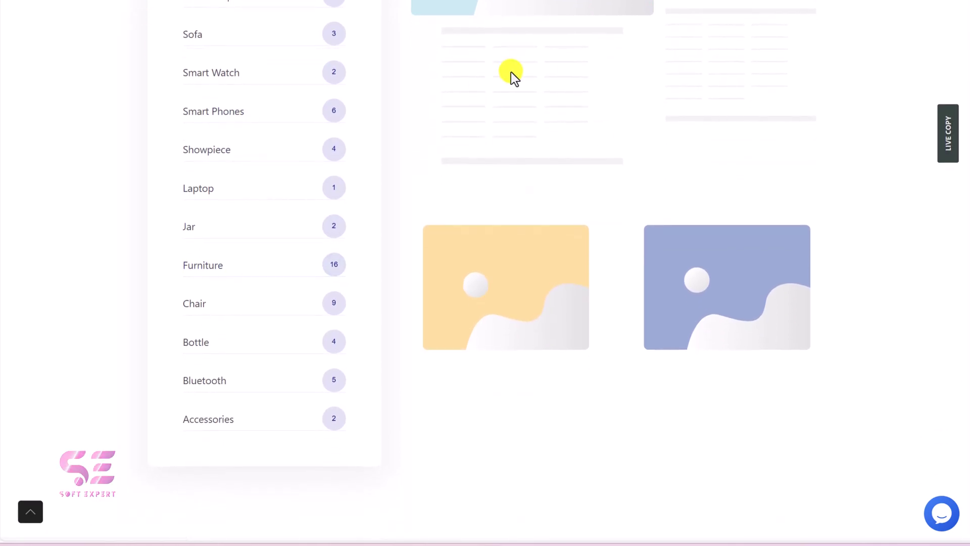
scroll(609, 123, "down", 8)
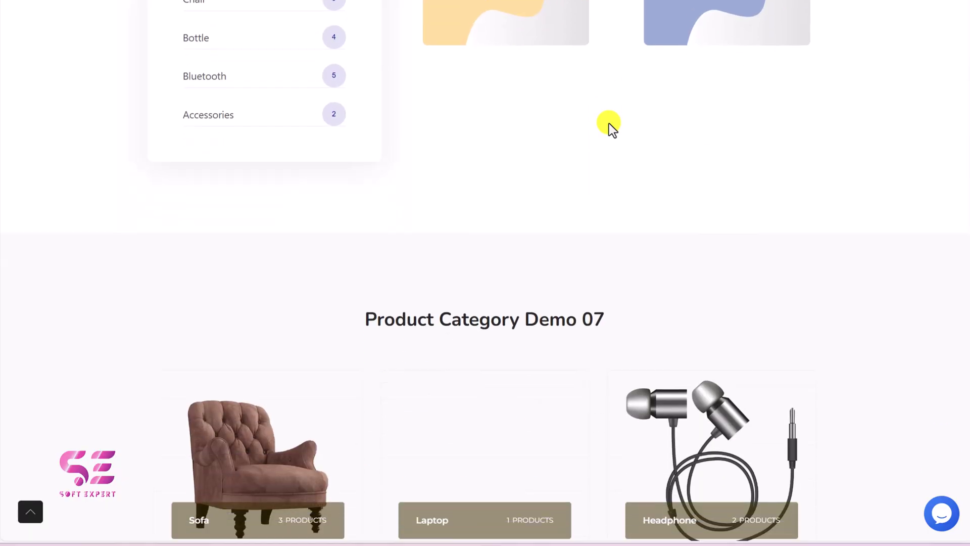
scroll(608, 123, "down", 4)
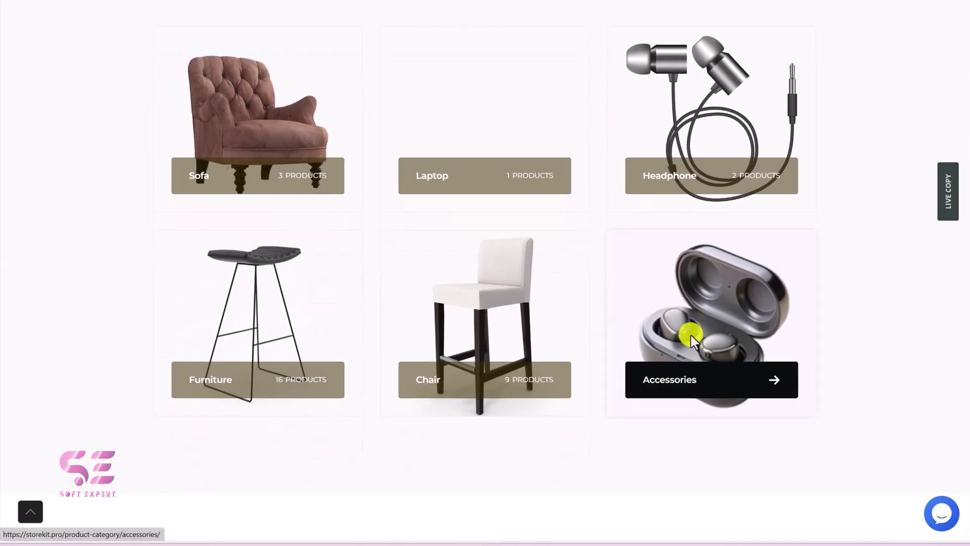
scroll(691, 335, "down", 7)
scroll(690, 335, "down", 4)
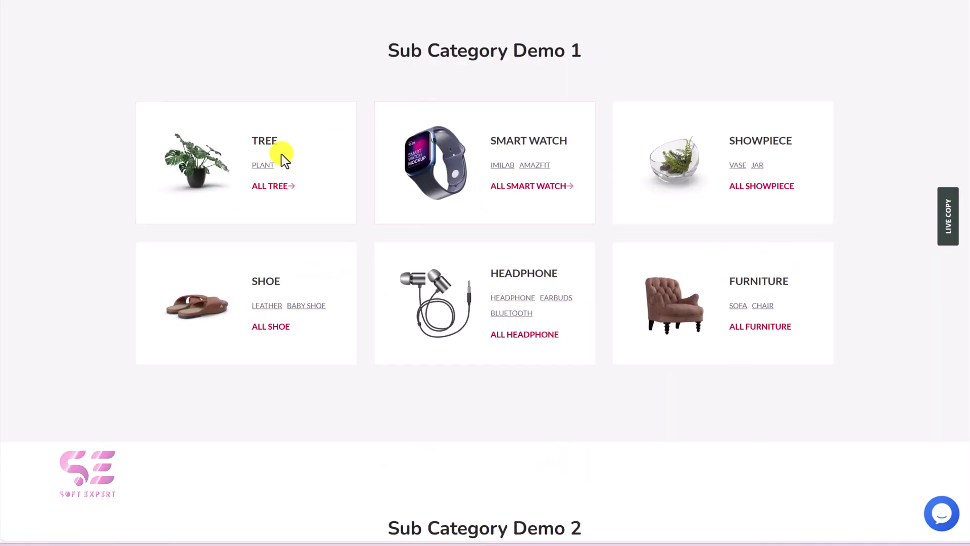
Scroll down through Sub Category Demos 1–4, then back up to the page top
scroll(520, 199, "down", 4)
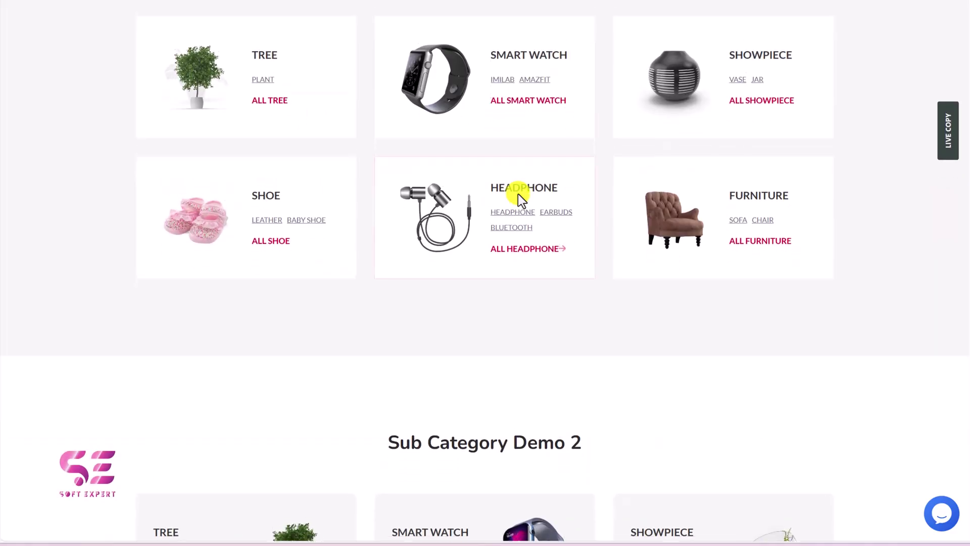
scroll(520, 198, "down", 6)
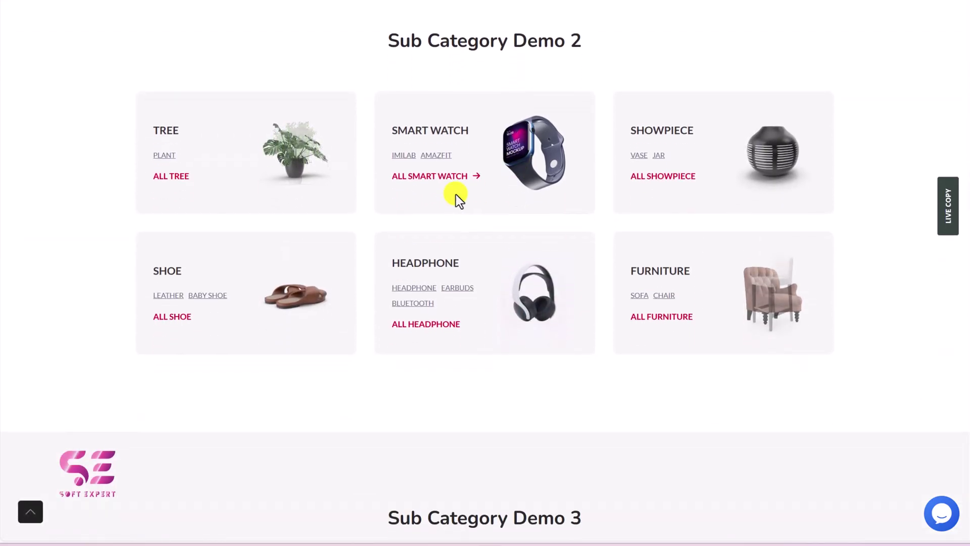
scroll(634, 296, "down", 6)
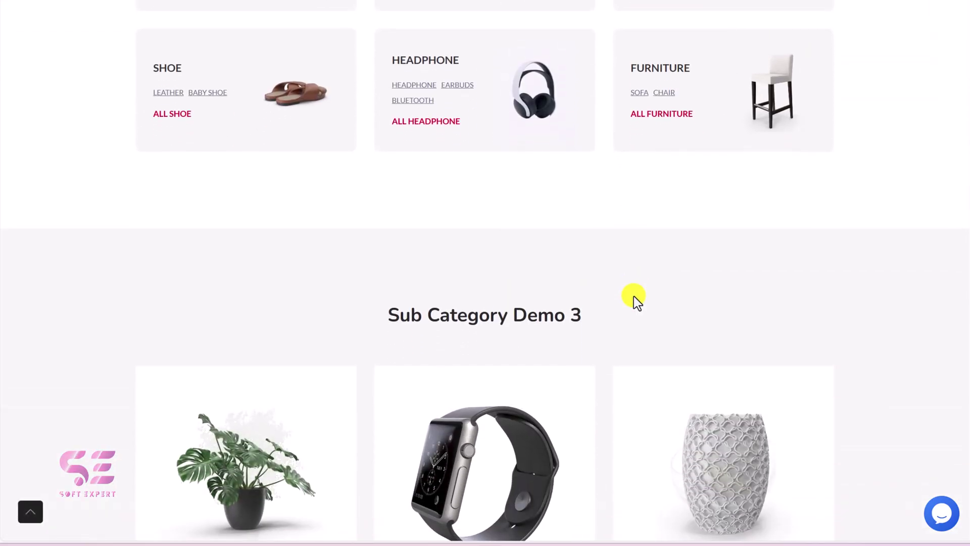
scroll(634, 296, "down", 2)
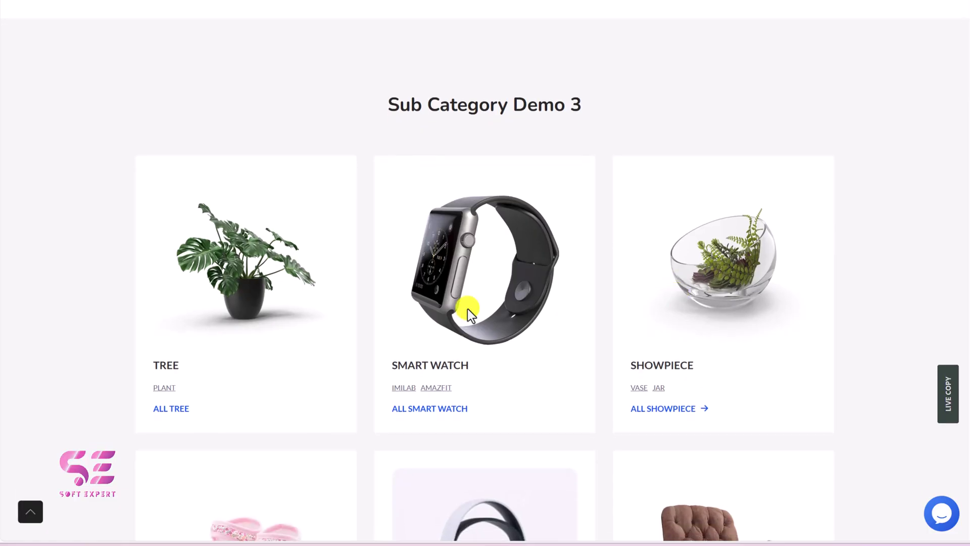
scroll(219, 399, "down", 12)
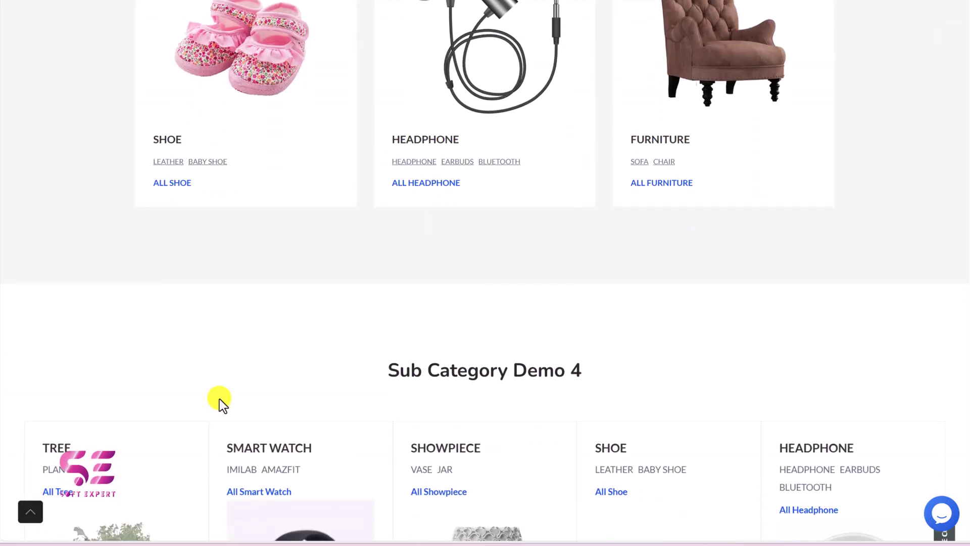
scroll(219, 398, "down", 2)
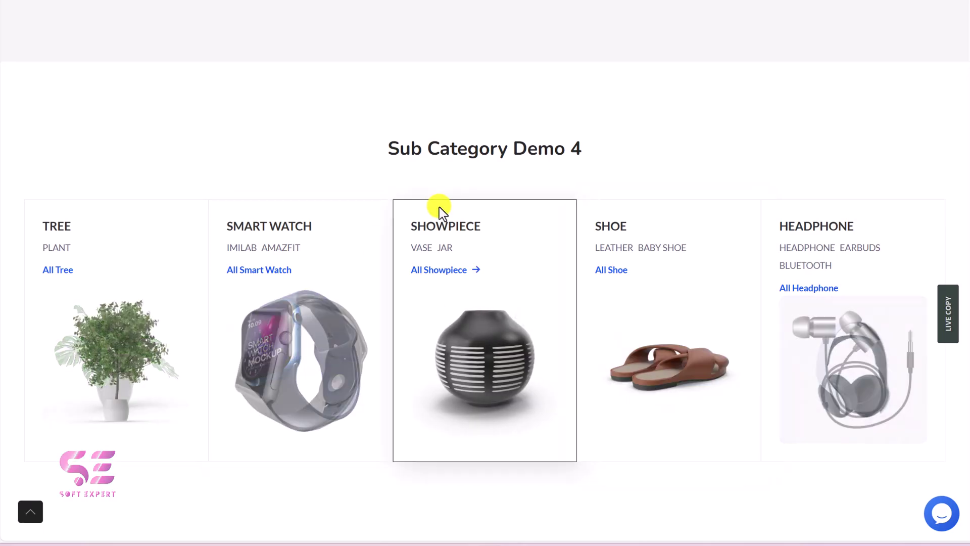
scroll(174, 136, "up", 15)
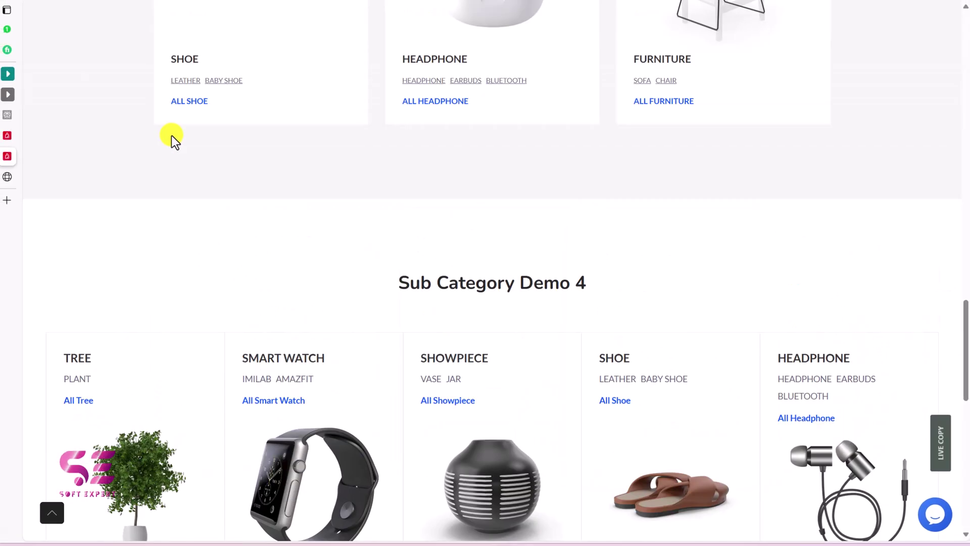
scroll(177, 138, "up", 9)
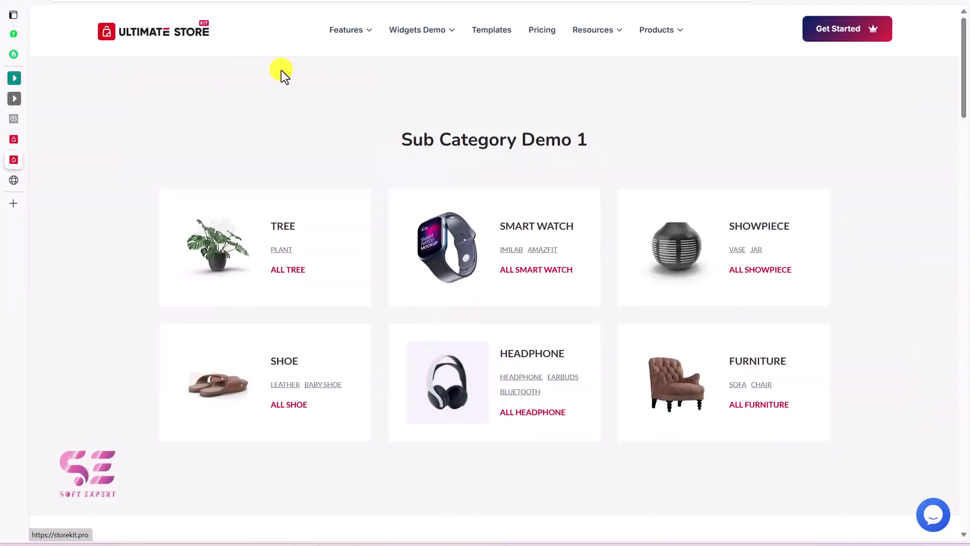
Open a widget demo page in a new tab, then go to the WordPress.org Ultimate Store Kit page
mouse_move(421, 35)
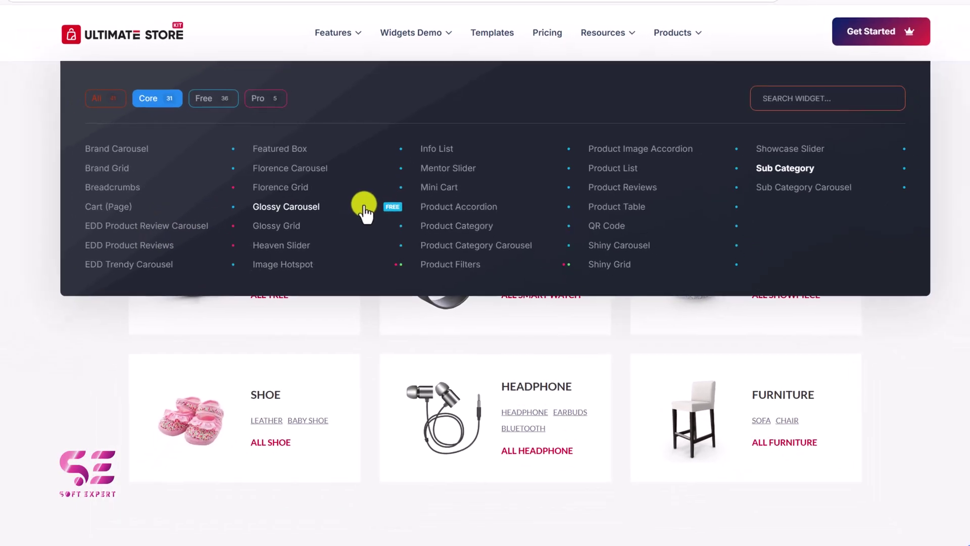
middle_click(444, 230)
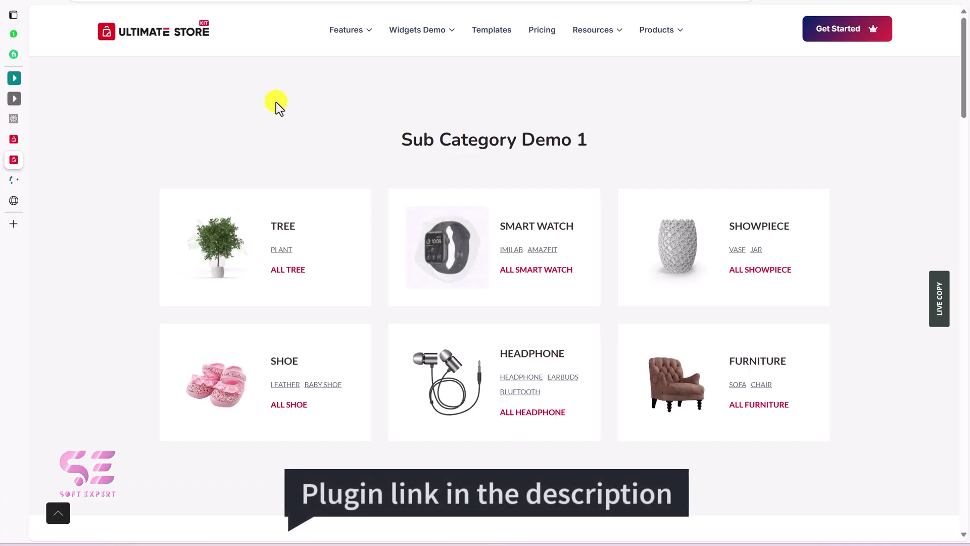
left_click(20, 179)
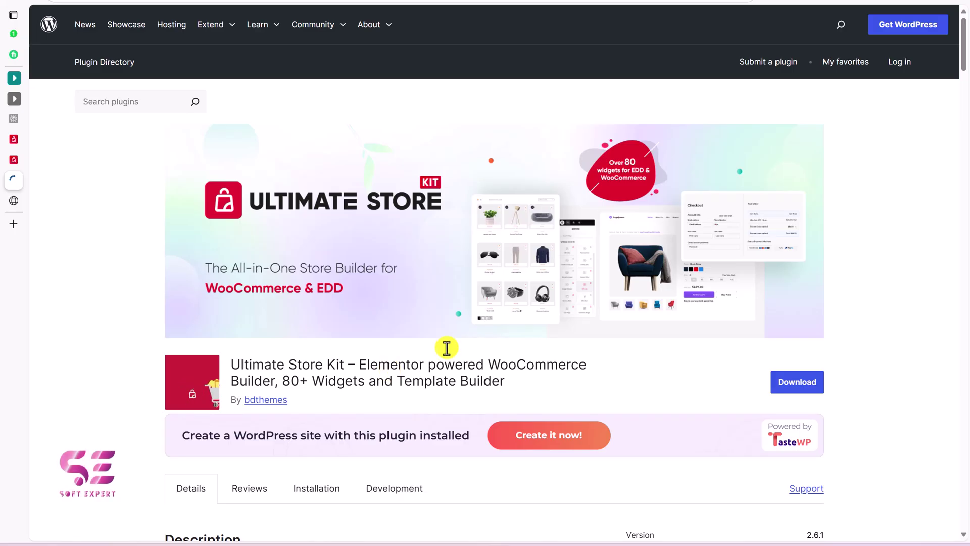
Download the Ultimate Store Kit 2.6.1 plugin zip from WordPress.org
left_click(790, 385)
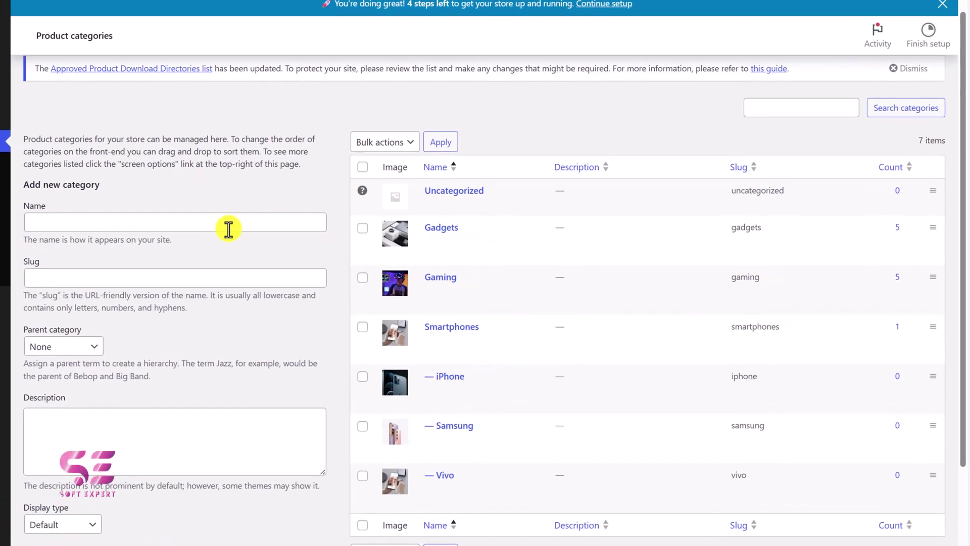
left_click(145, 227)
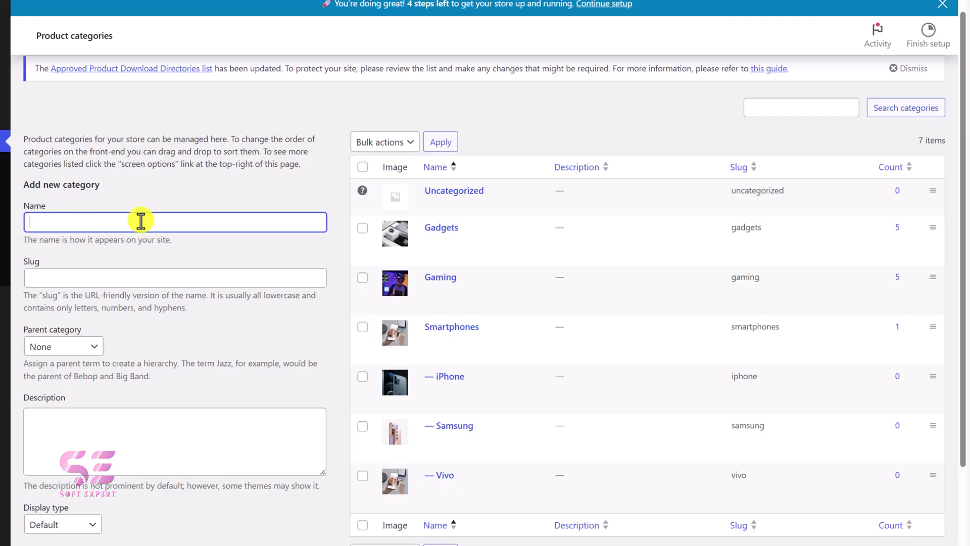
scroll(141, 221, "down", 2)
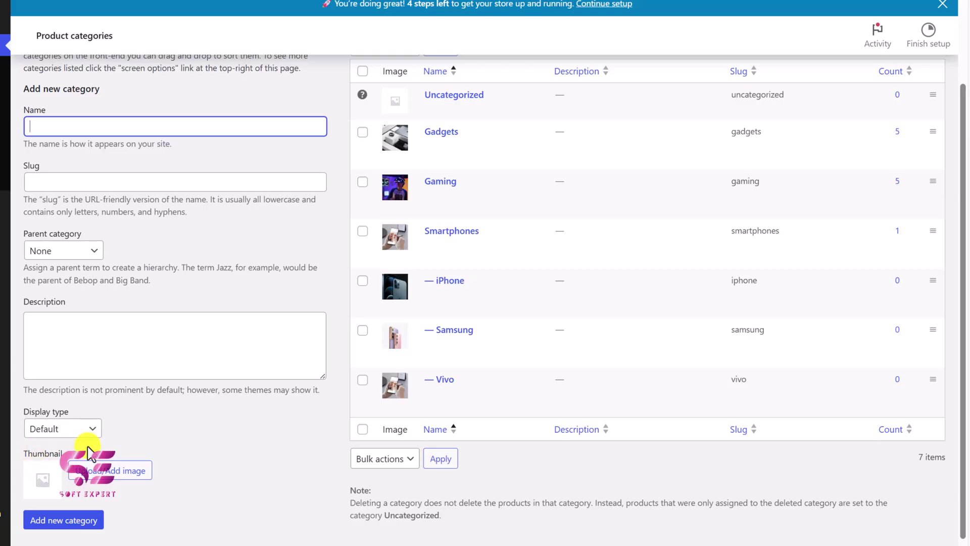
left_click(89, 476)
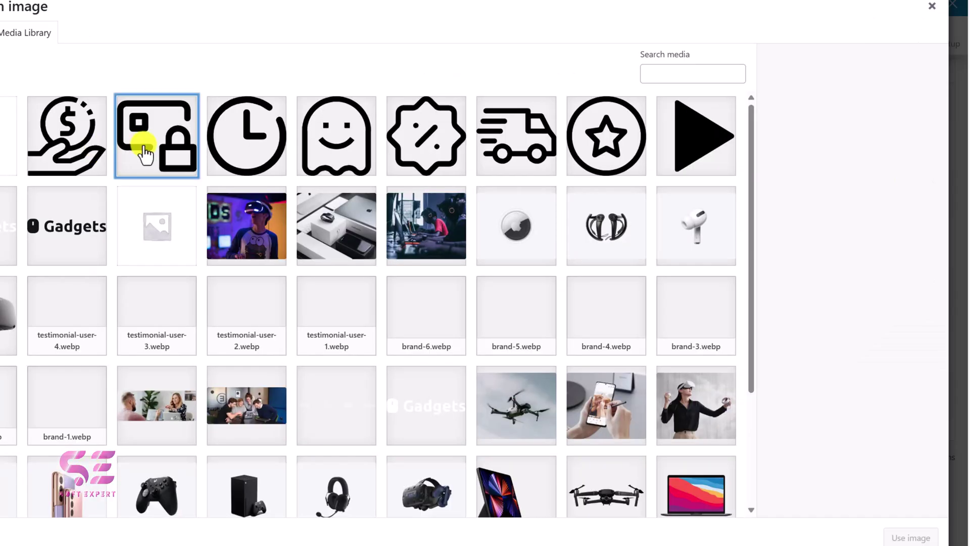
left_click(145, 154)
left_click(905, 536)
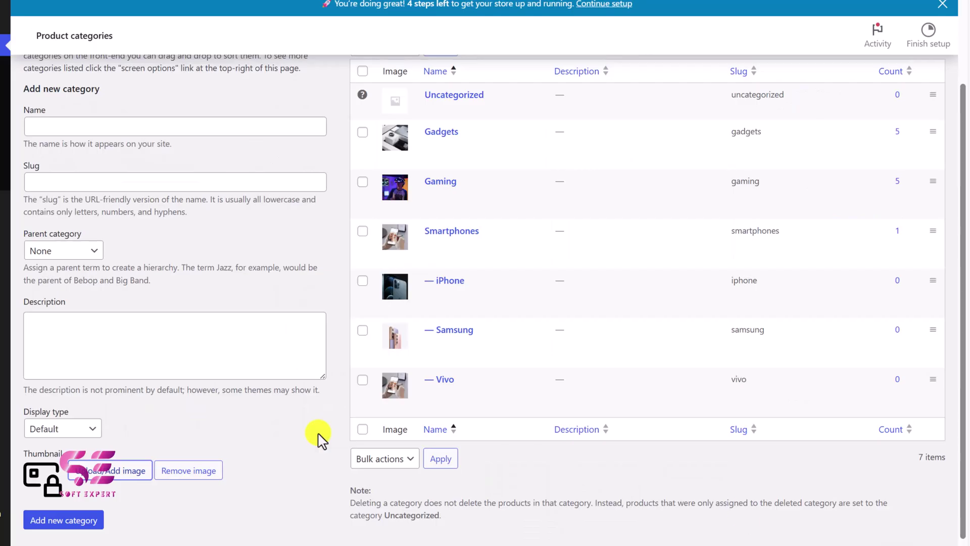
scroll(268, 429, "up", 1)
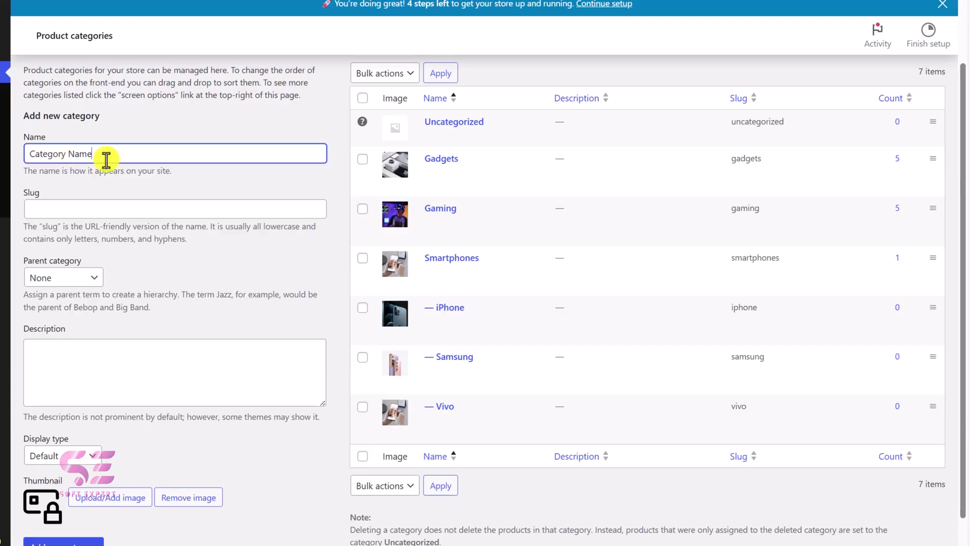
left_click(59, 539)
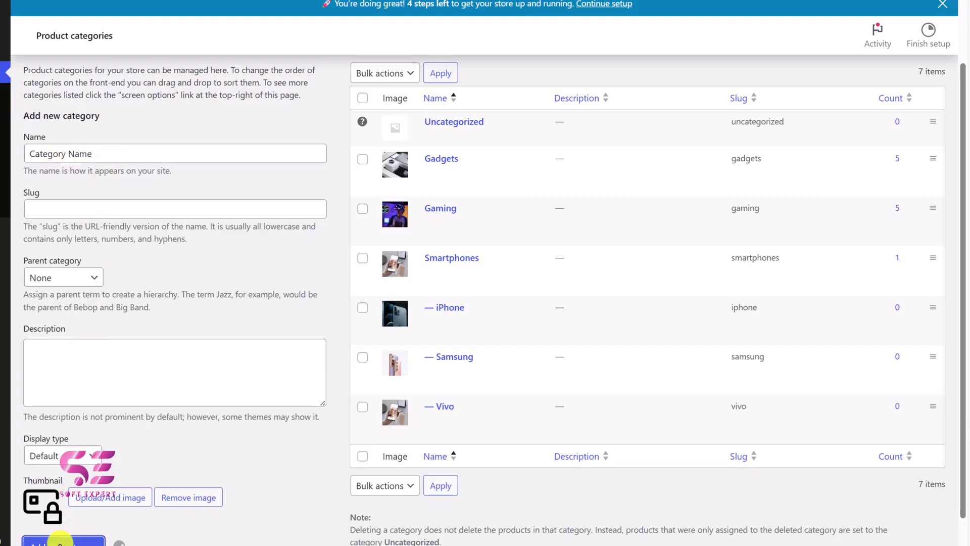
mouse_move(427, 183)
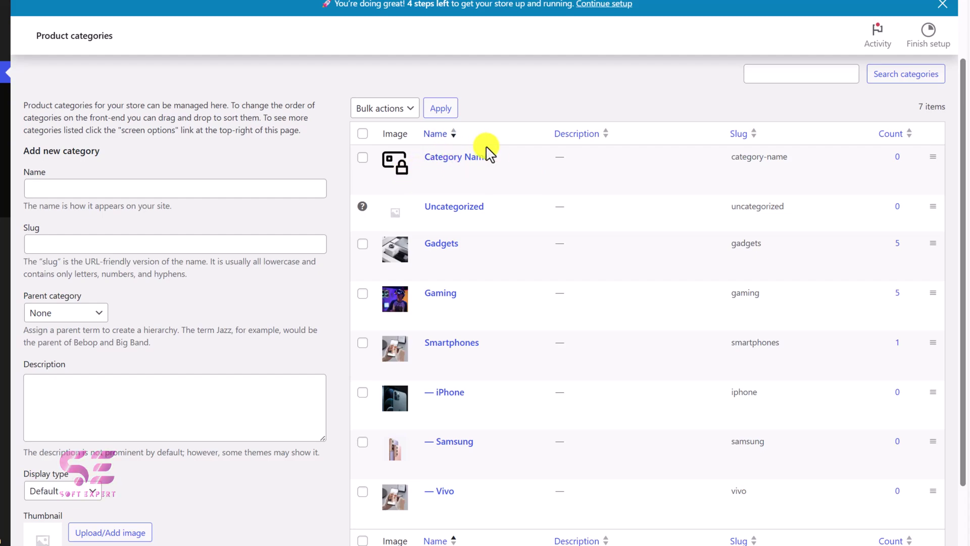
left_click(501, 172)
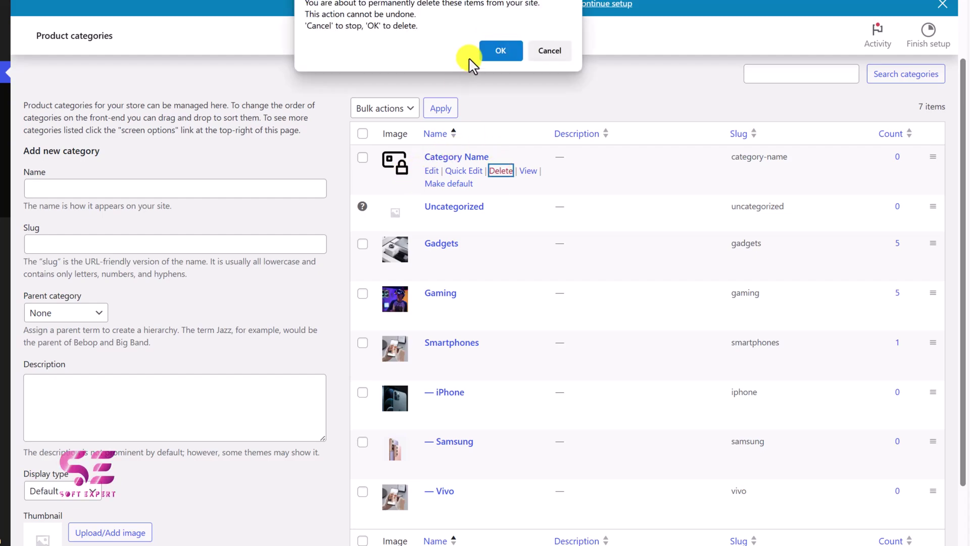
left_click(498, 53)
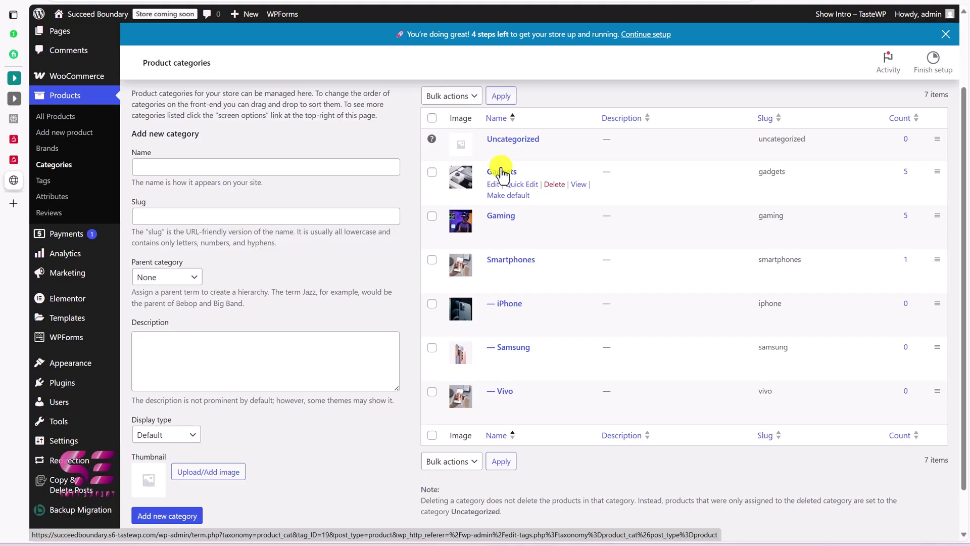
Upload ultimate-store-kit.2.6.1.zip as a new plugin, install it, and activate it
mouse_move(100, 388)
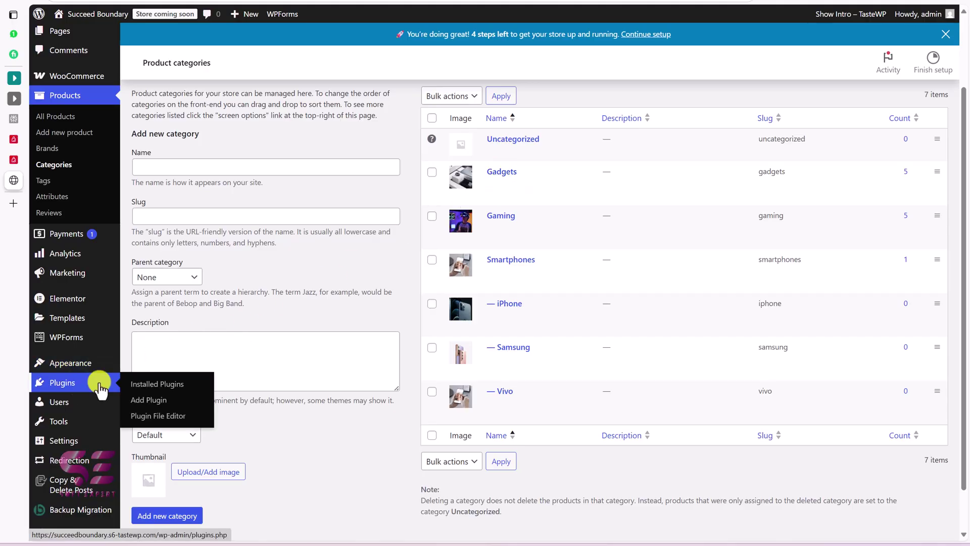
left_click(150, 399)
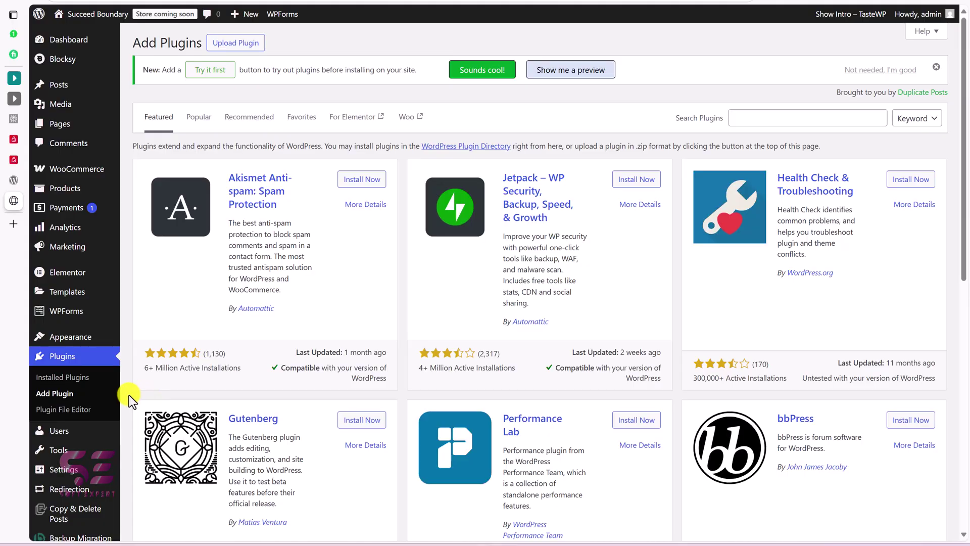
left_click(226, 45)
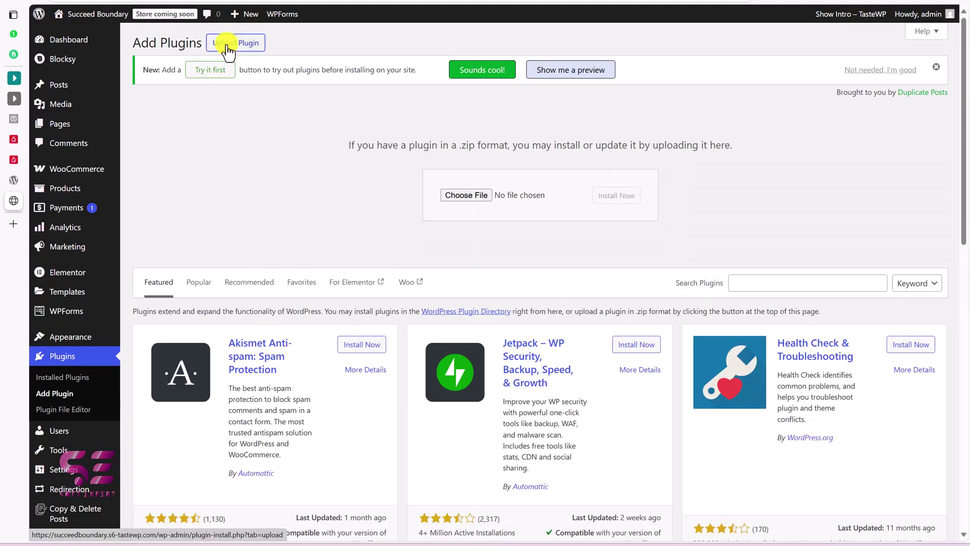
left_click(452, 196)
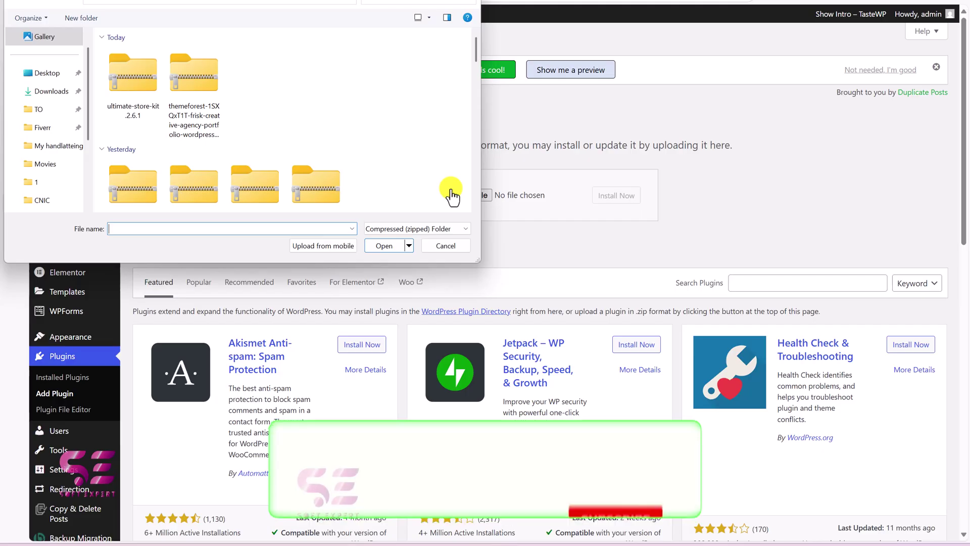
left_click(135, 81)
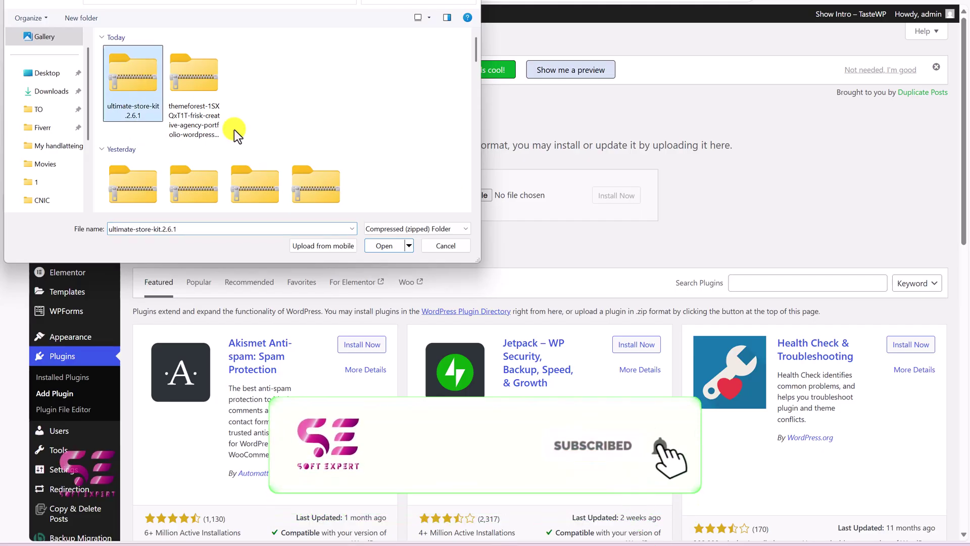
left_click(377, 245)
left_click(616, 197)
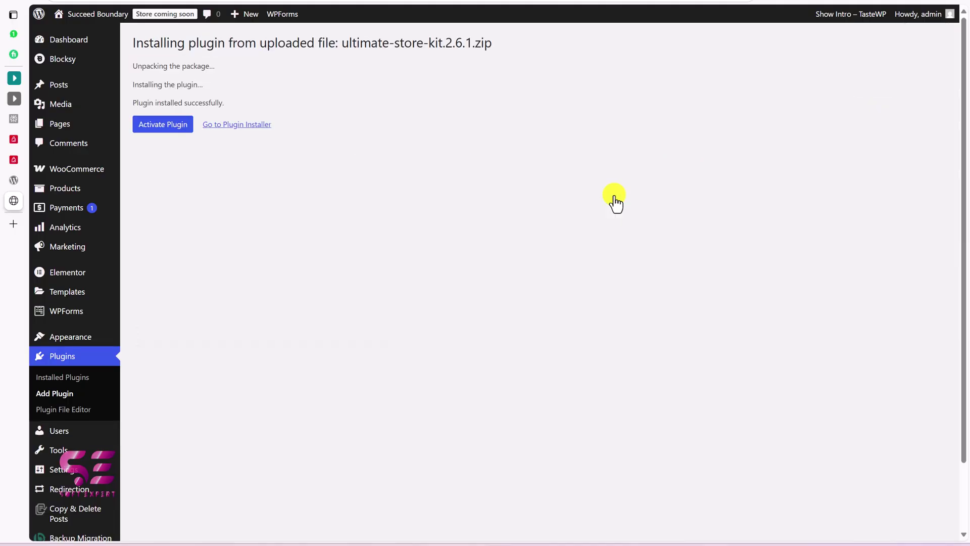
left_click(165, 126)
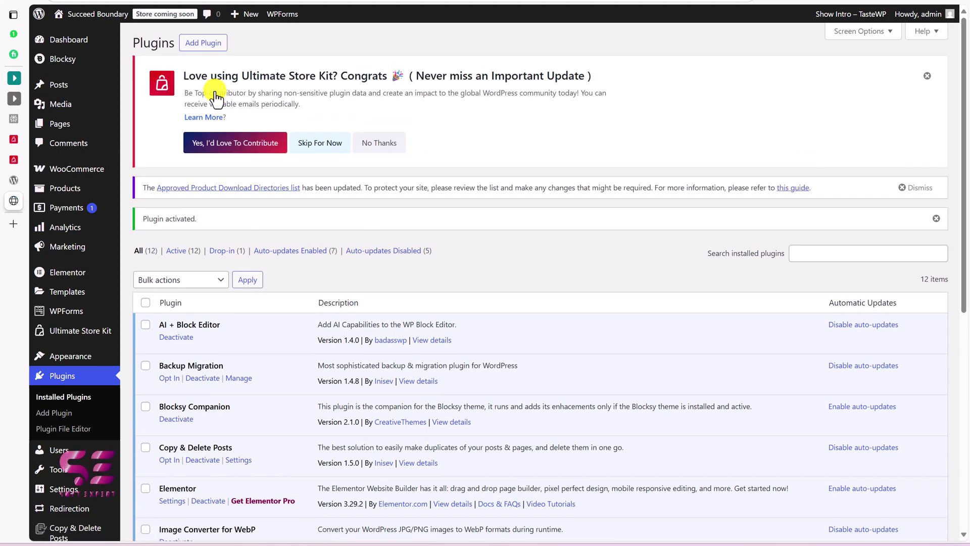
In Ultimate Store Kit's WC Widgets list, filter to Free widgets and search for category widgets
left_click(101, 335)
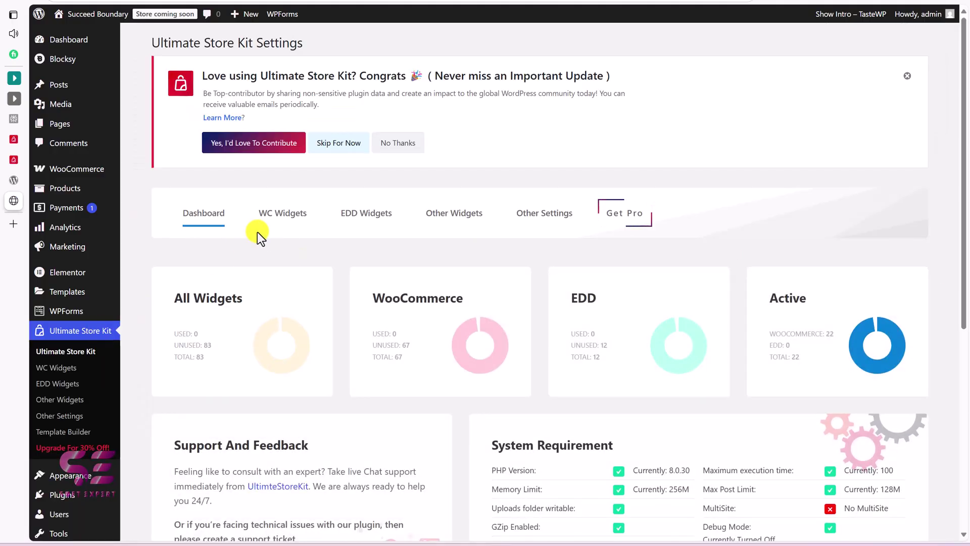
left_click(269, 226)
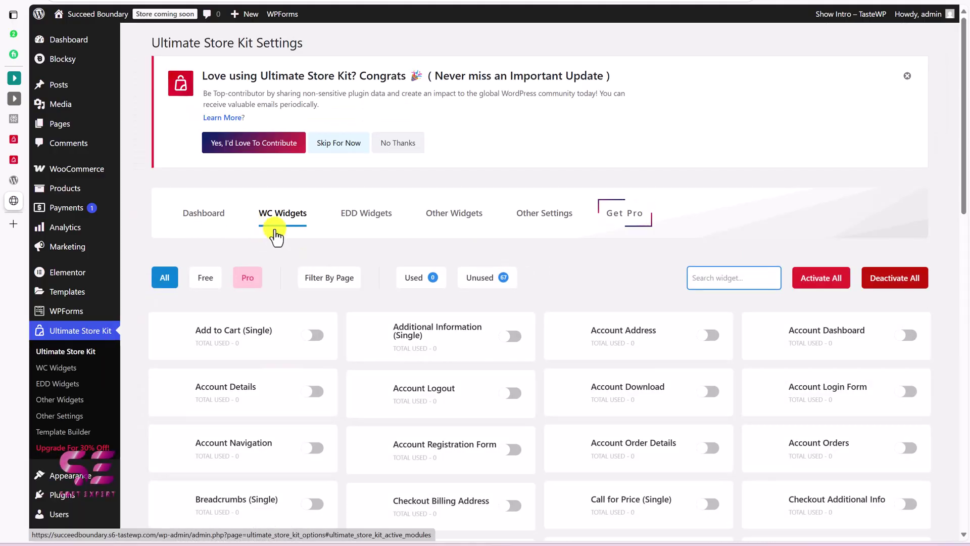
left_click(216, 281)
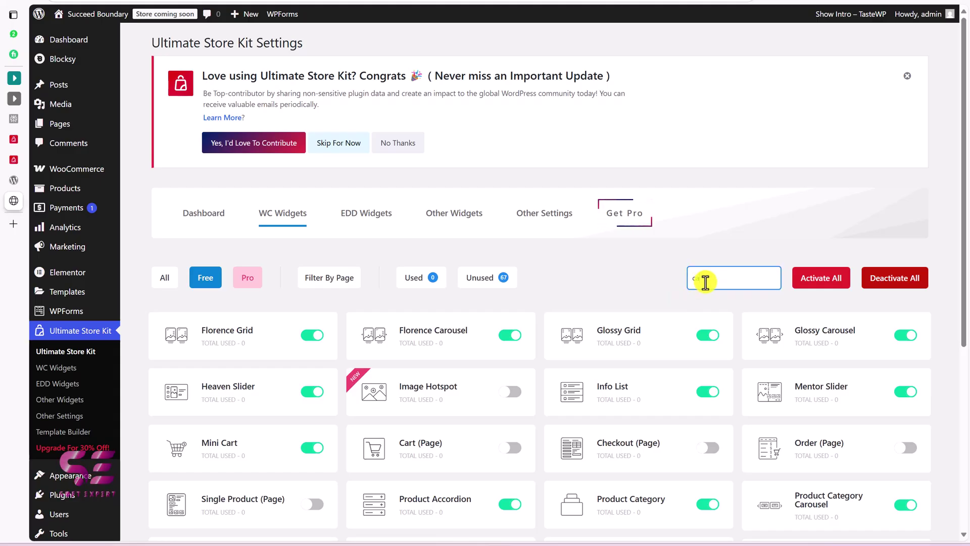
type("ate")
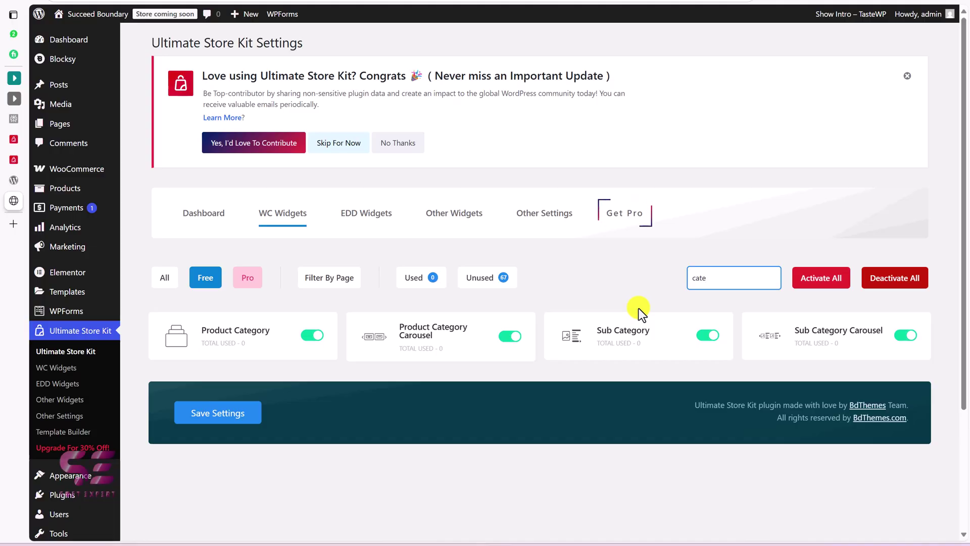
Open the Home page from All Pages in the Elementor editor
left_click(45, 123)
scroll(244, 346, "down", 2)
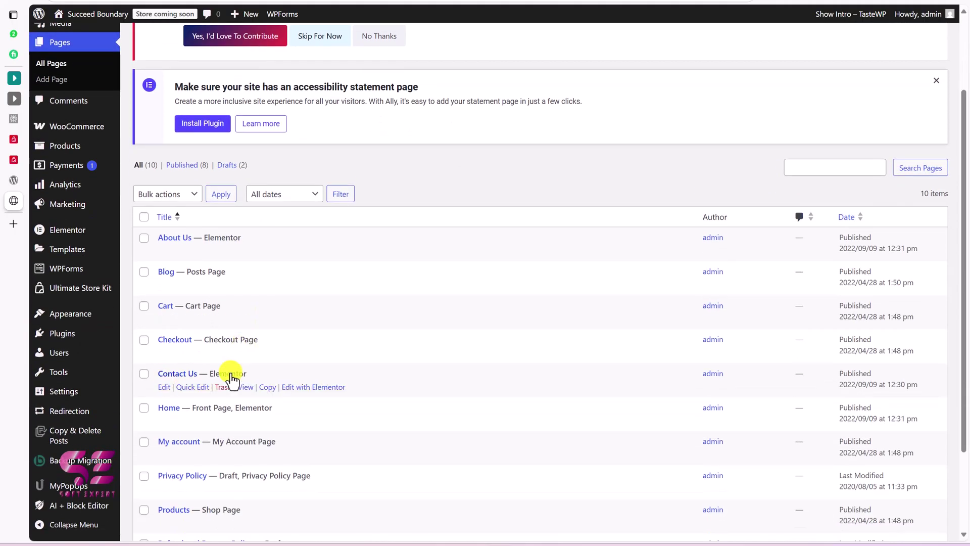
left_click(307, 423)
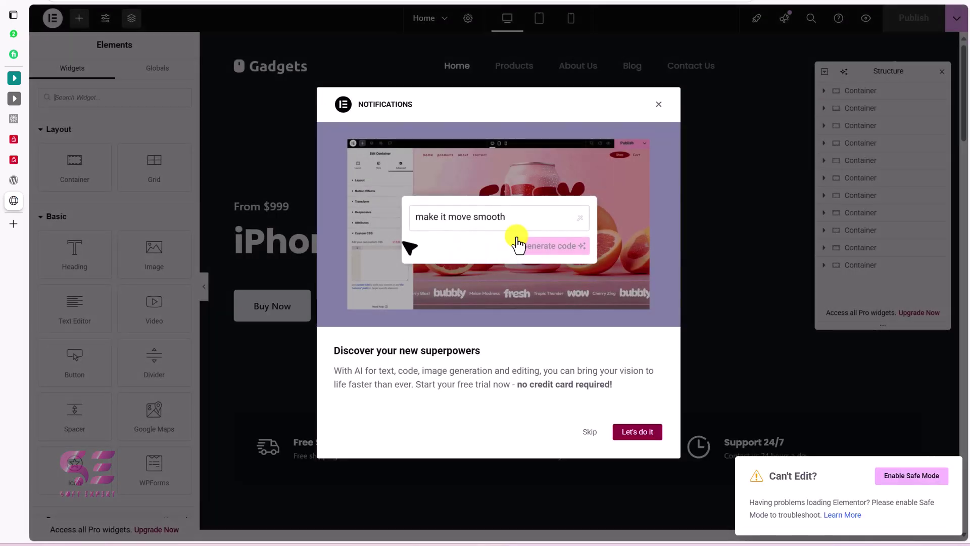
left_click(658, 104)
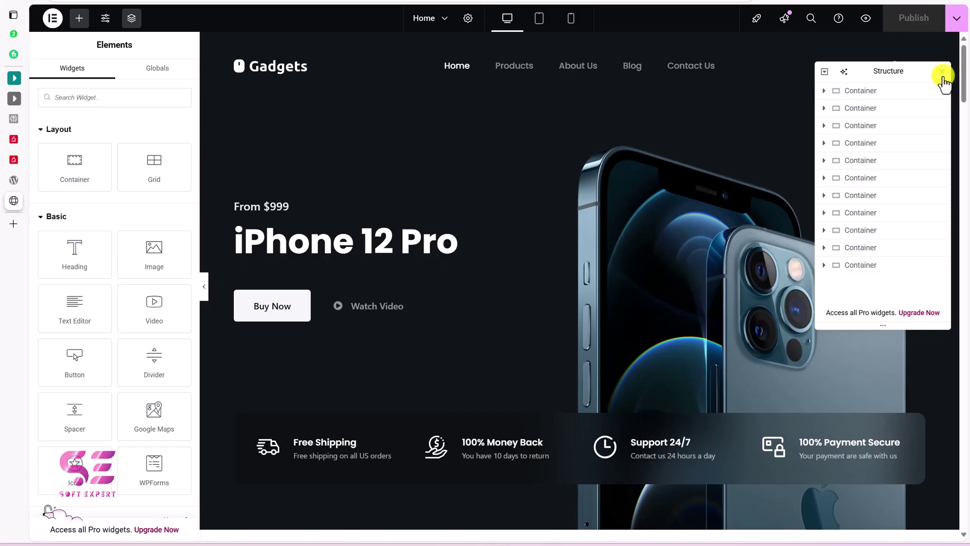
left_click(942, 71)
scroll(638, 269, "down", 10)
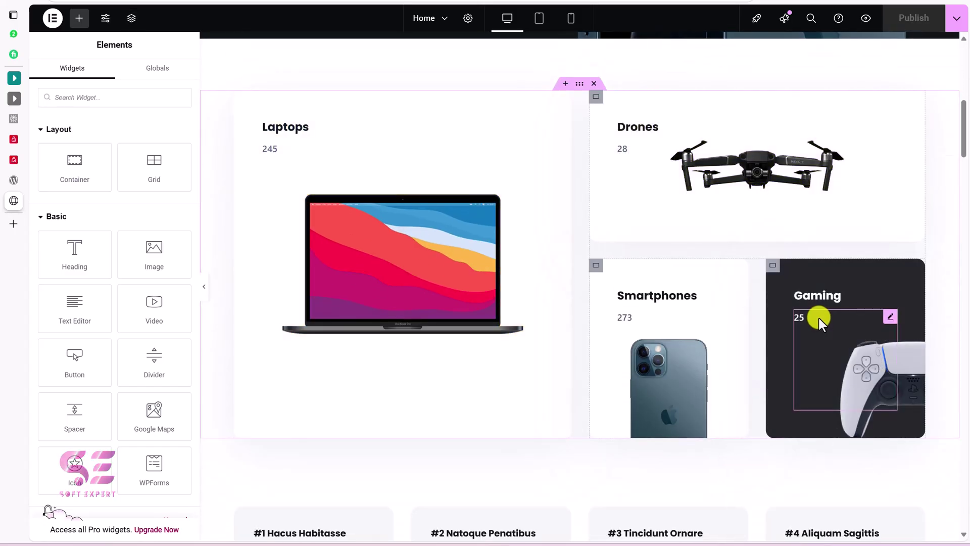
left_click(599, 267)
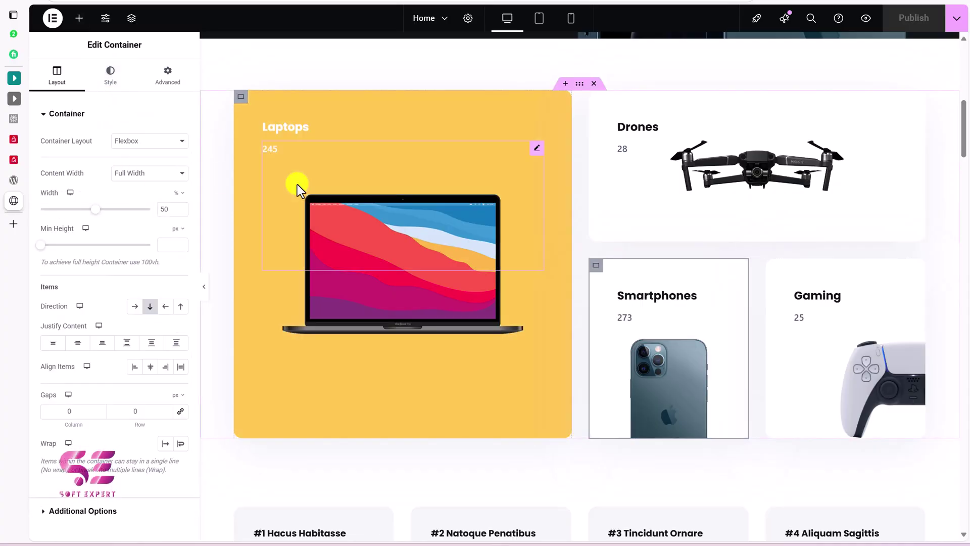
left_click(298, 185)
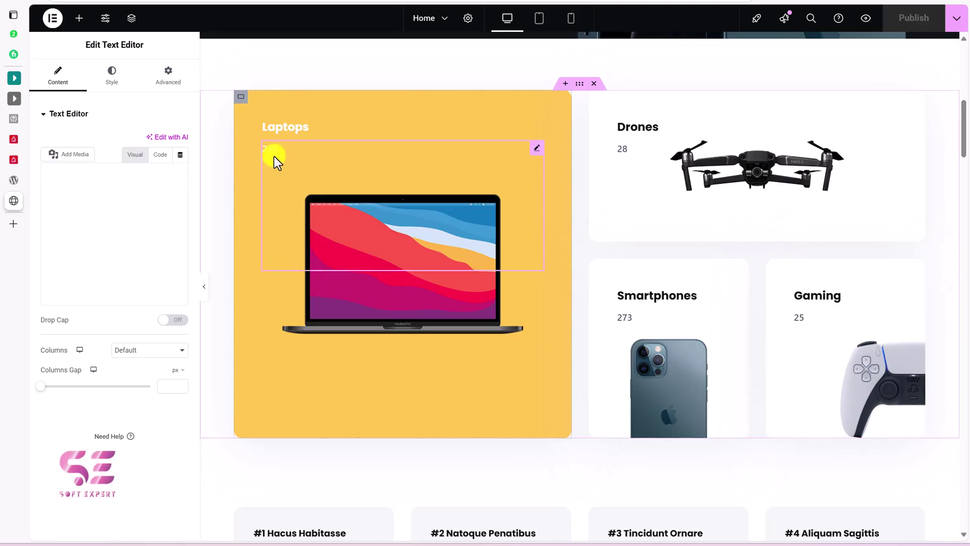
left_click(289, 126)
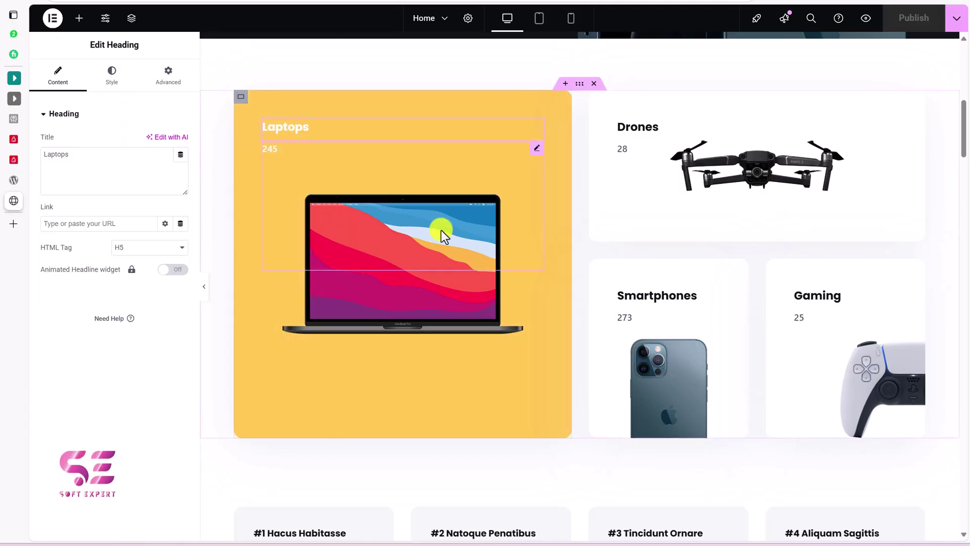
scroll(441, 230, "down", 2)
scroll(550, 250, "up", 1)
scroll(549, 250, "down", 2)
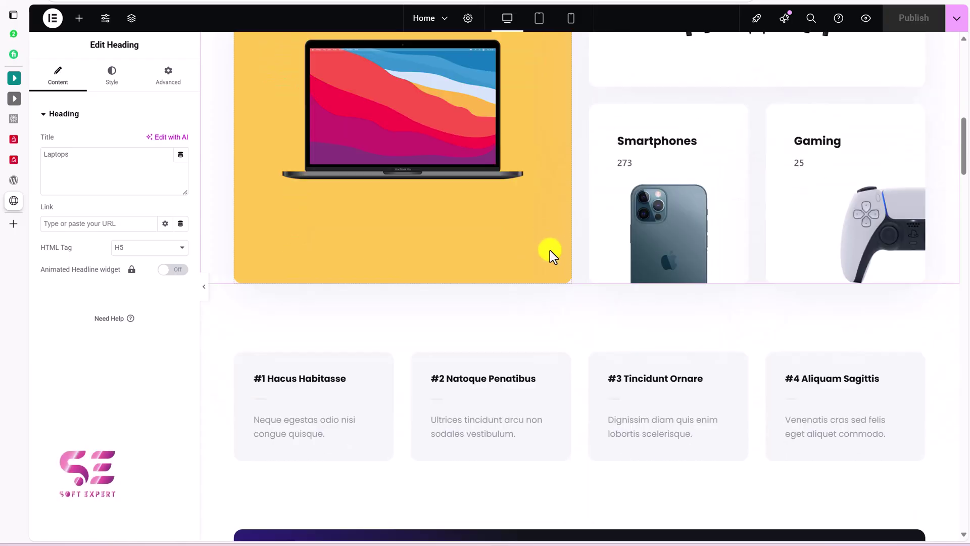
scroll(550, 250, "down", 1)
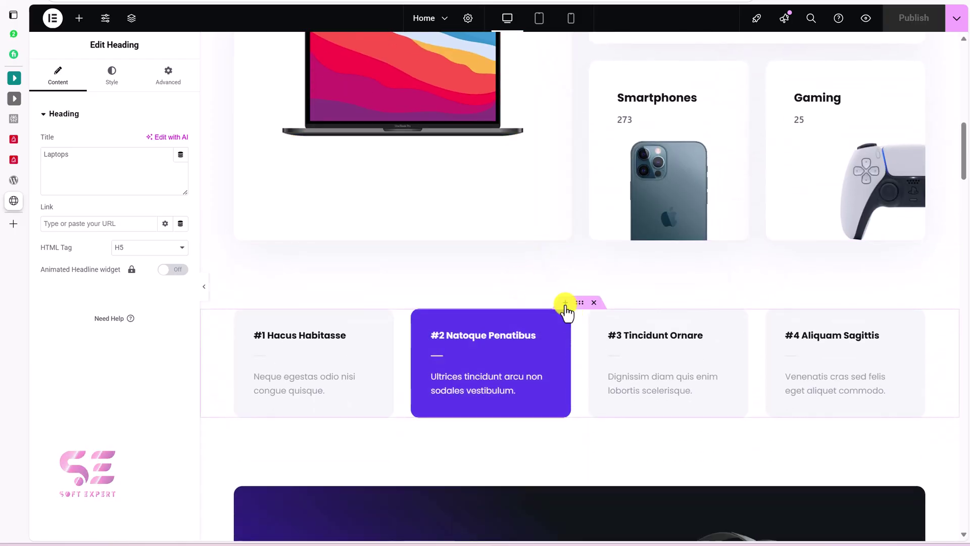
Add a single-column Flexbox container above the feature cards and search the widgets for 'cate'
left_click(565, 304)
left_click(553, 357)
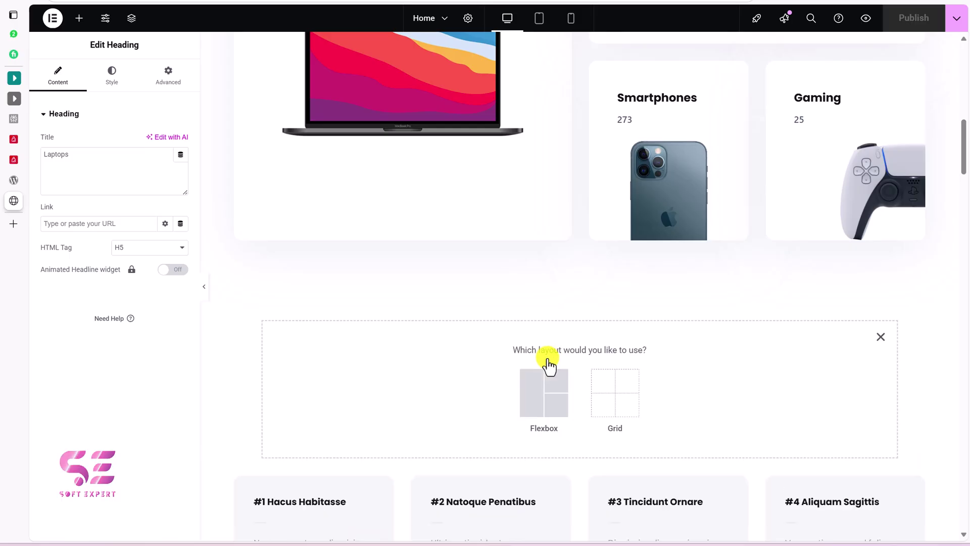
left_click(537, 388)
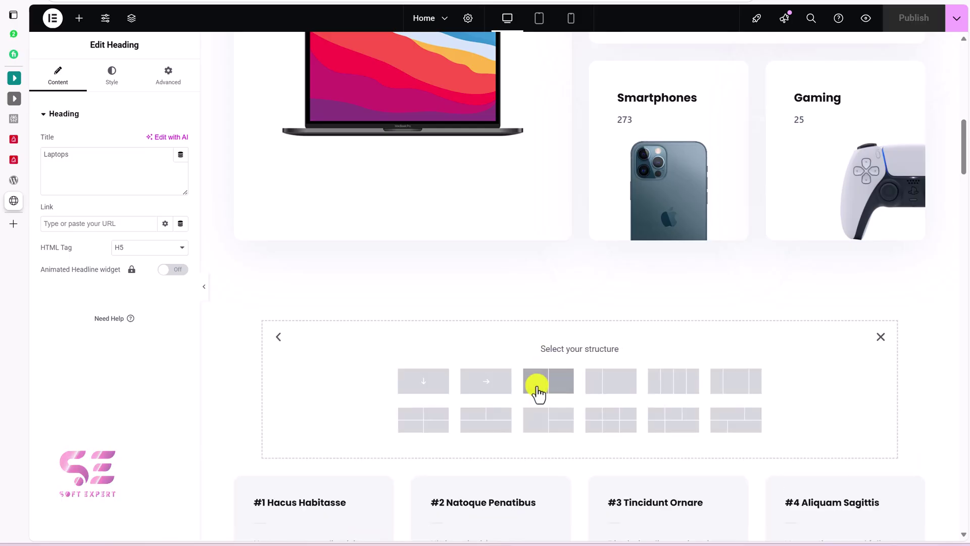
left_click(441, 390)
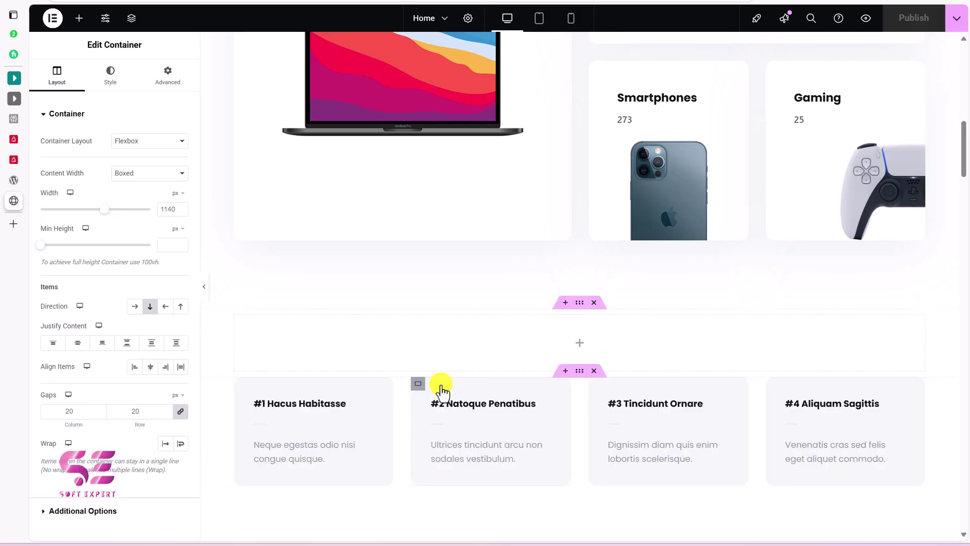
left_click(83, 21)
type("cate")
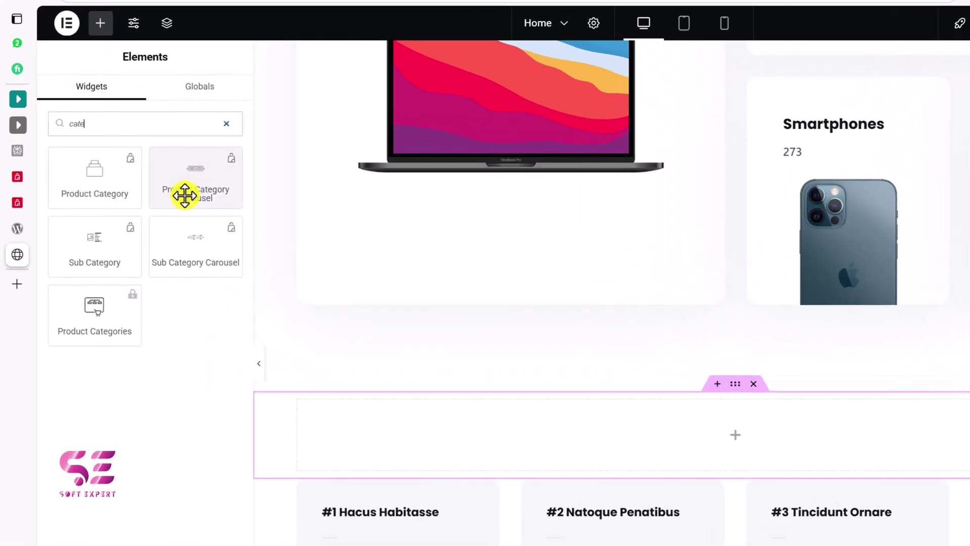
Place the Product Category widget in the new container and review its six category cards
left_click(92, 173)
left_click_drag(87, 175, 411, 420)
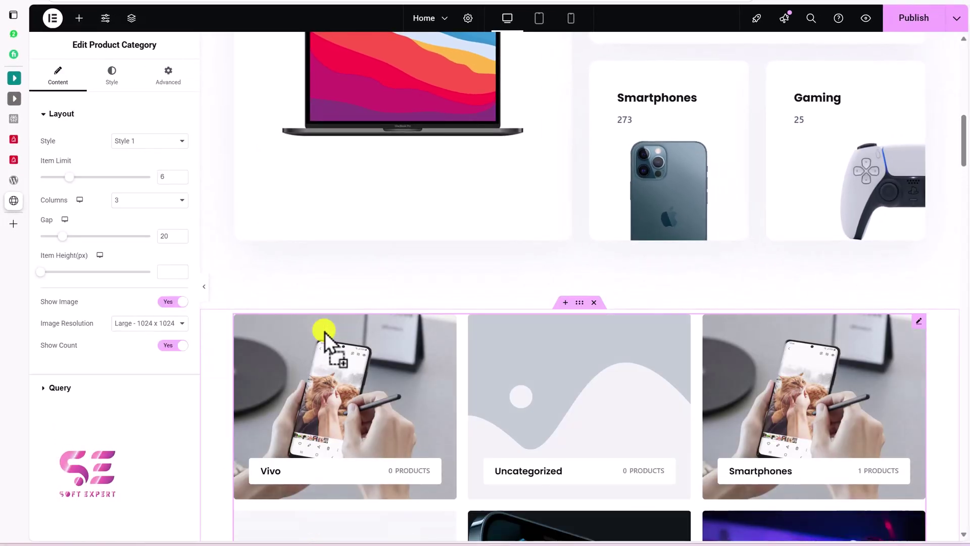
scroll(534, 402, "down", 3)
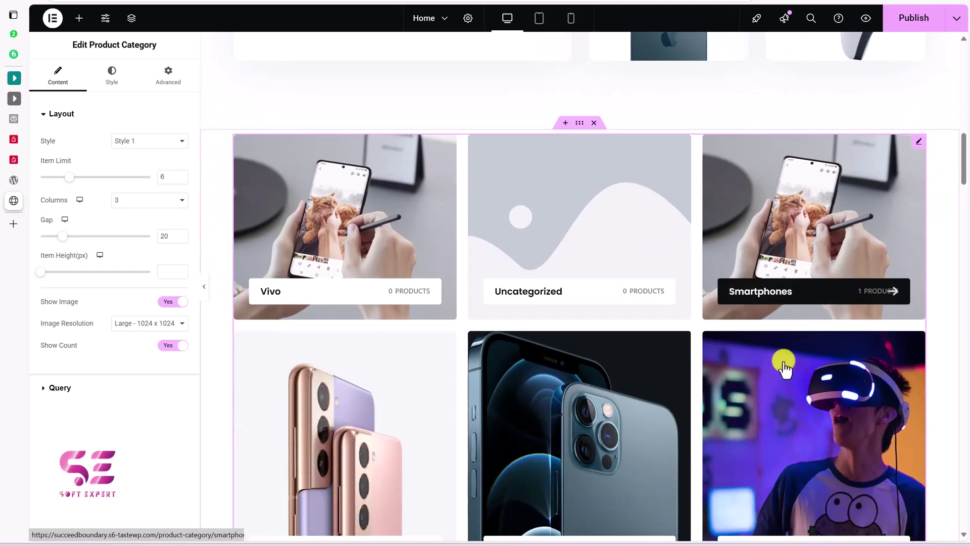
scroll(785, 368, "down", 1)
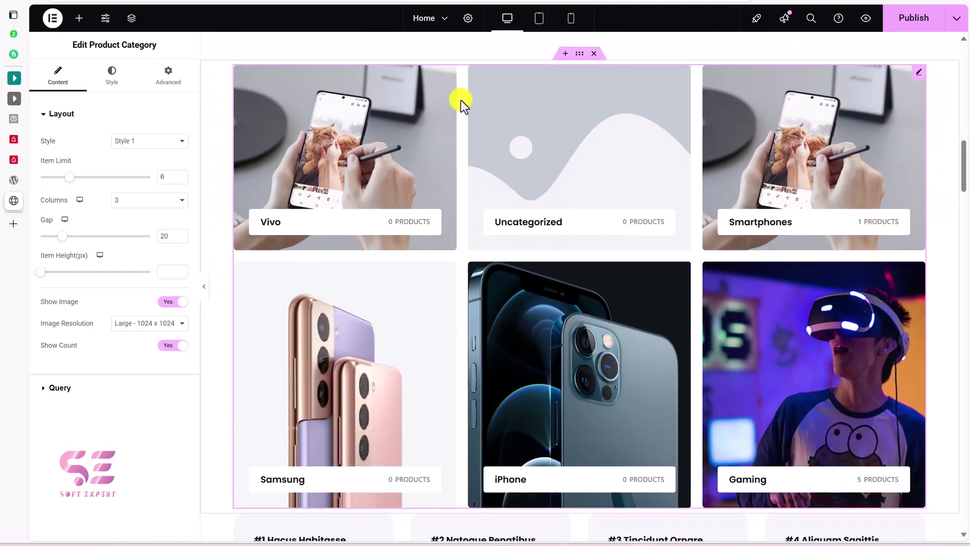
Try Product Category layout Styles 2 through 5, settling on Style 6
left_click(172, 141)
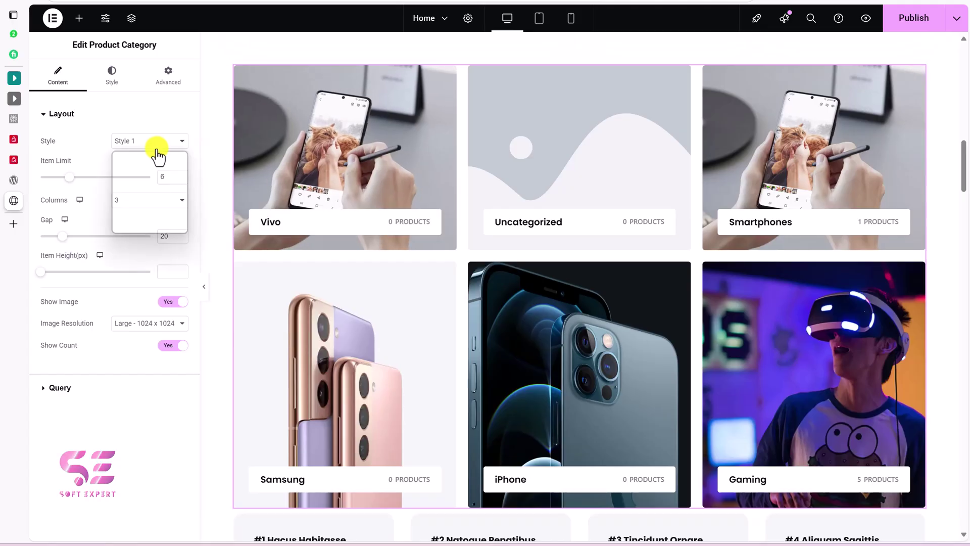
left_click(146, 172)
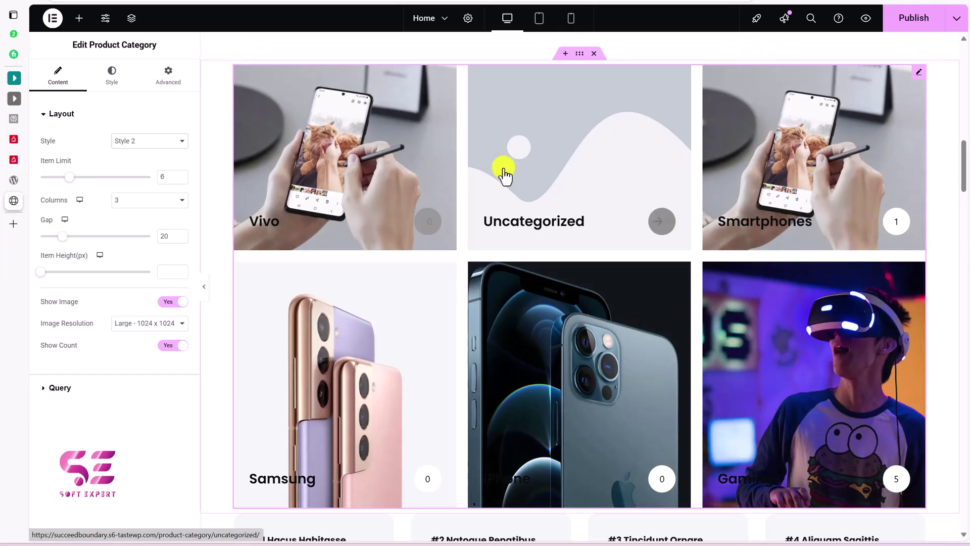
left_click(143, 142)
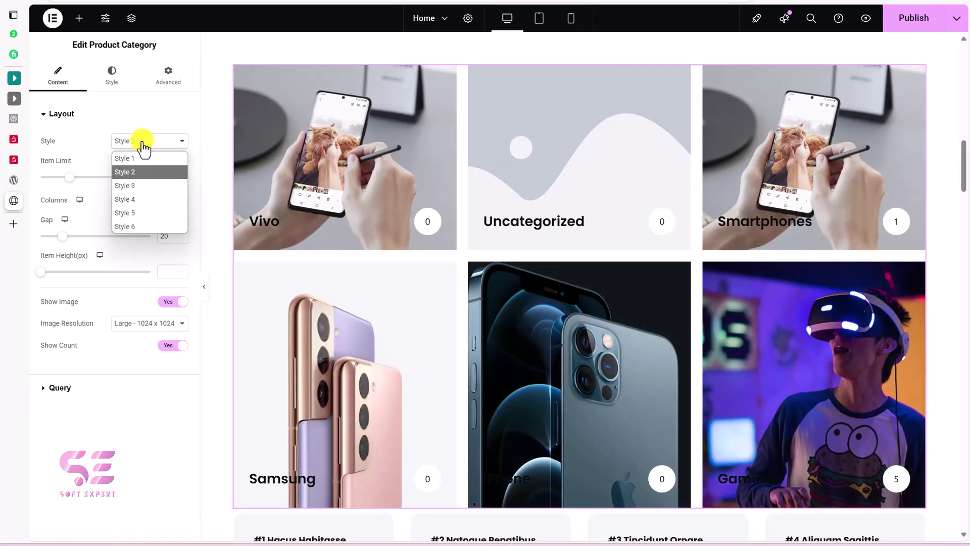
left_click(129, 184)
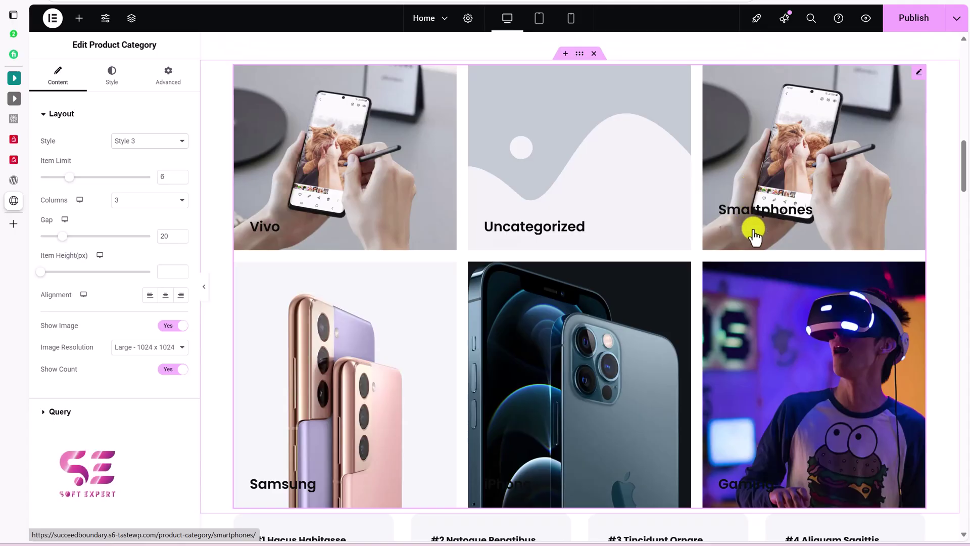
left_click(126, 142)
left_click(126, 199)
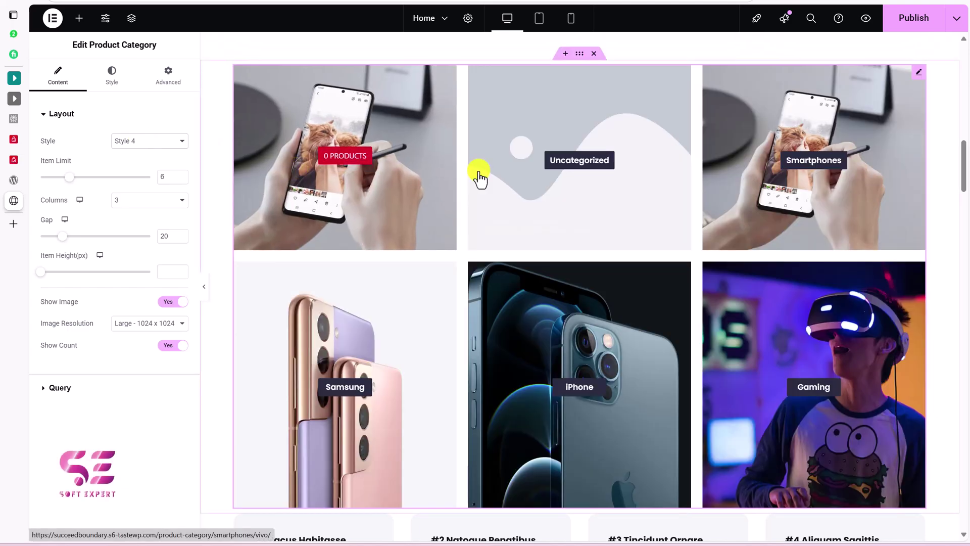
left_click(158, 143)
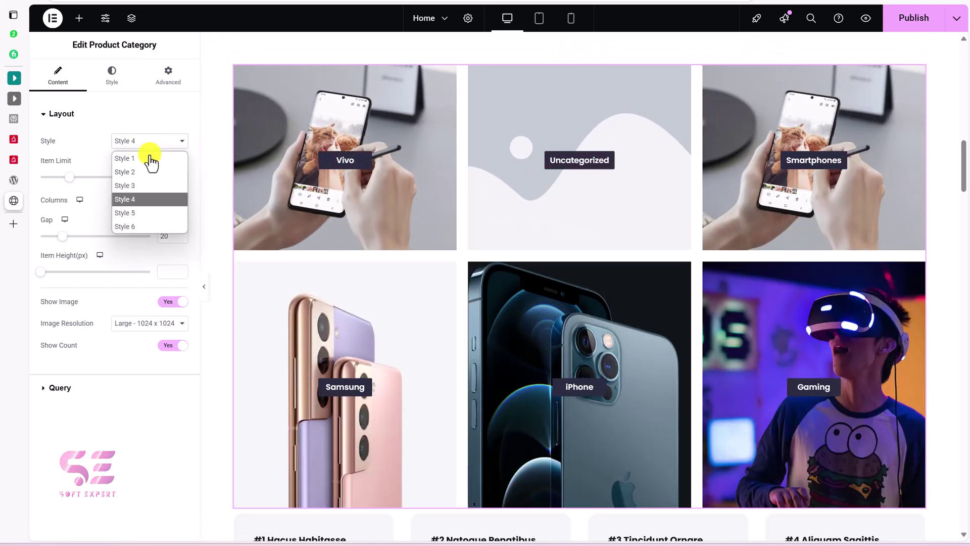
left_click(130, 213)
left_click(125, 143)
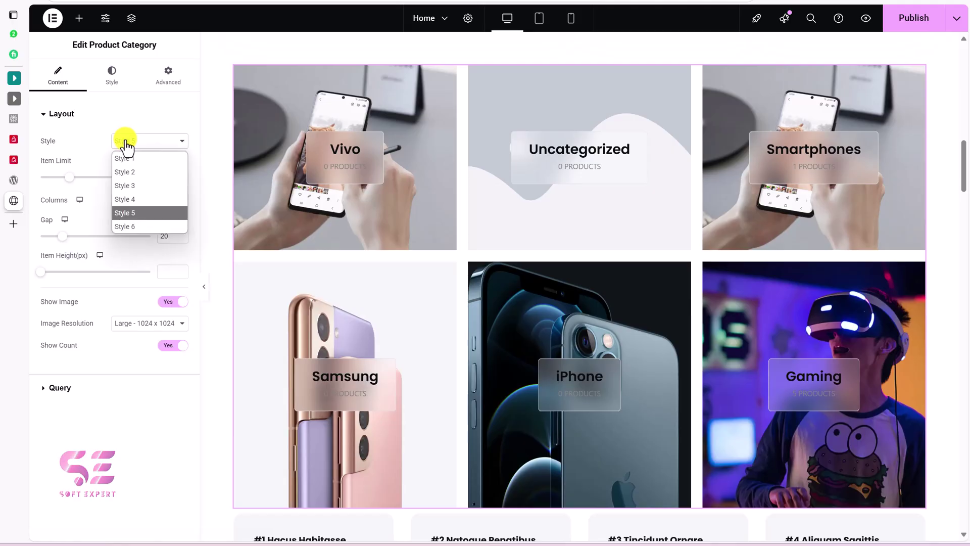
left_click(130, 227)
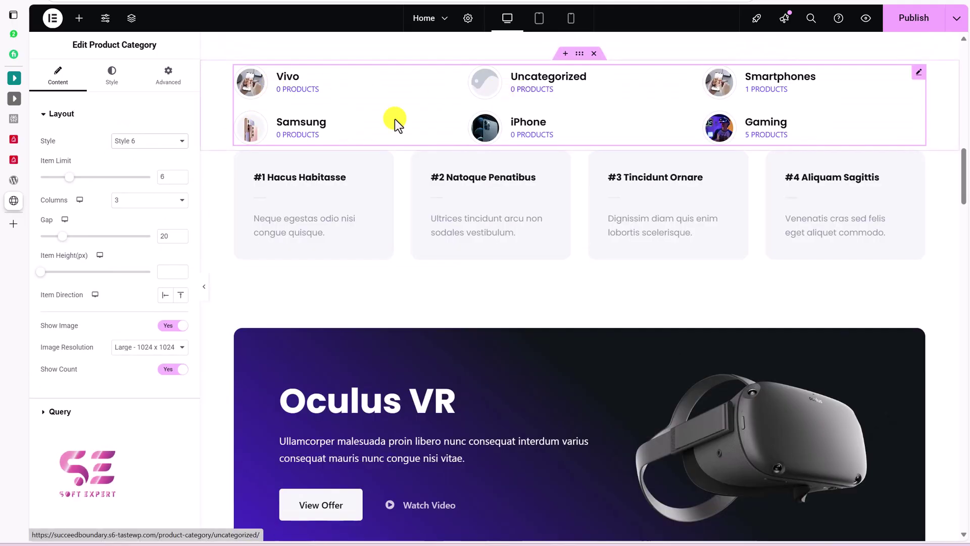
Give the category container separate 220 px top and bottom margins
left_click(581, 56)
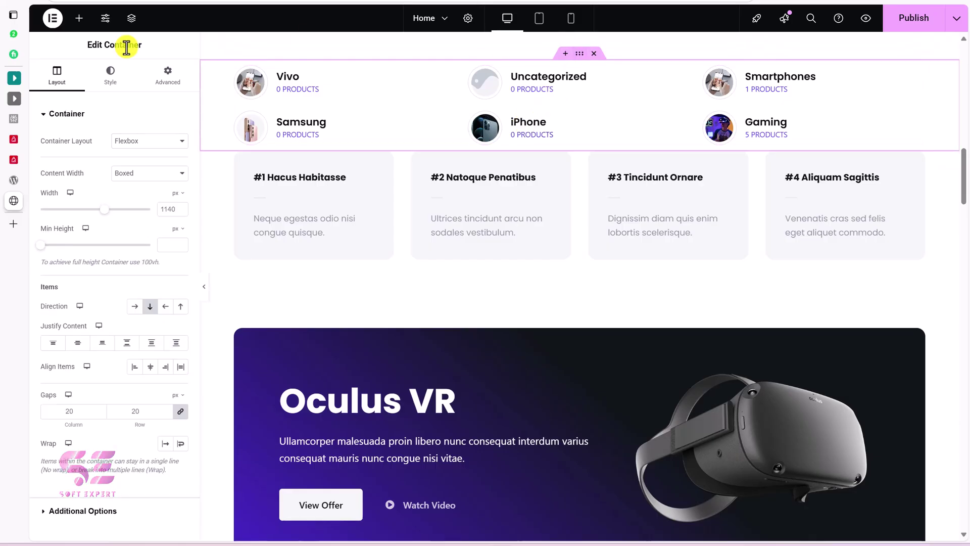
left_click(168, 76)
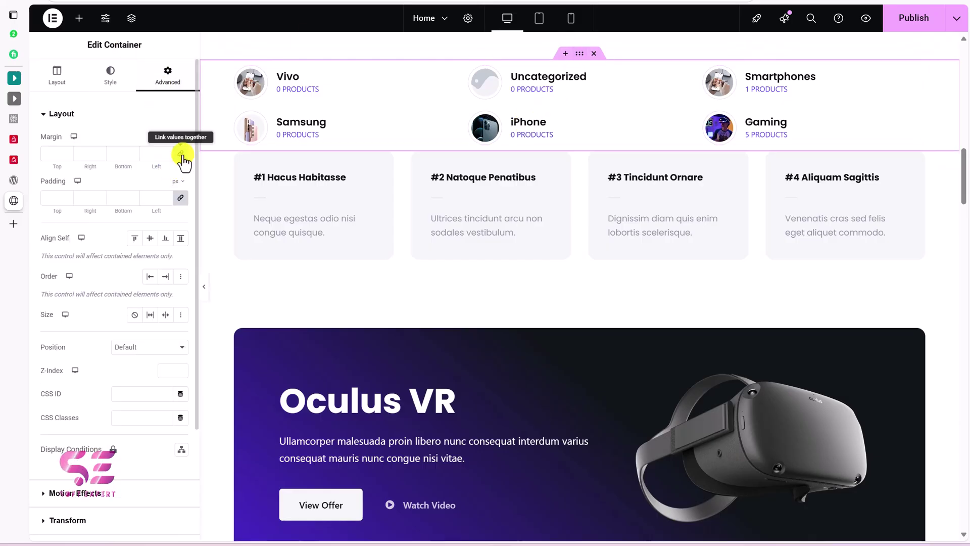
left_click(180, 154)
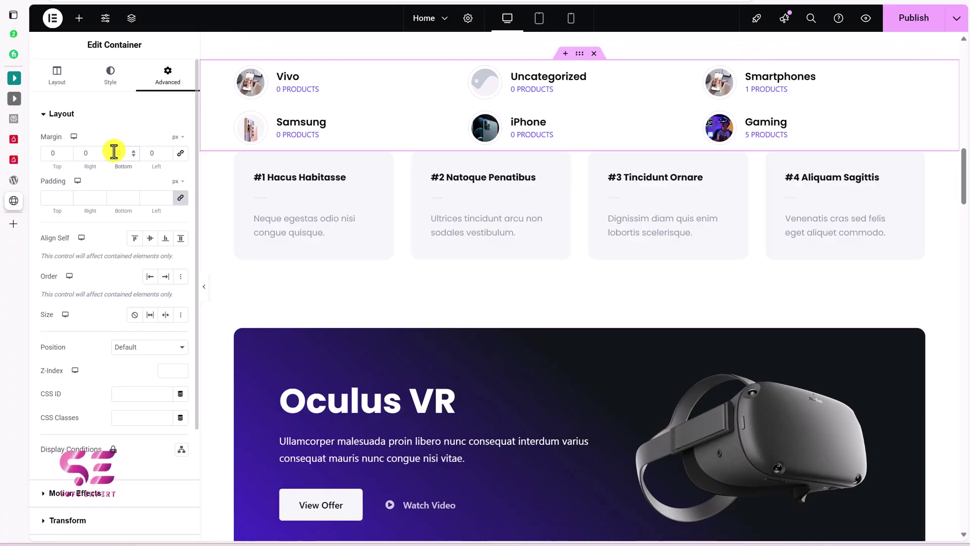
type("250")
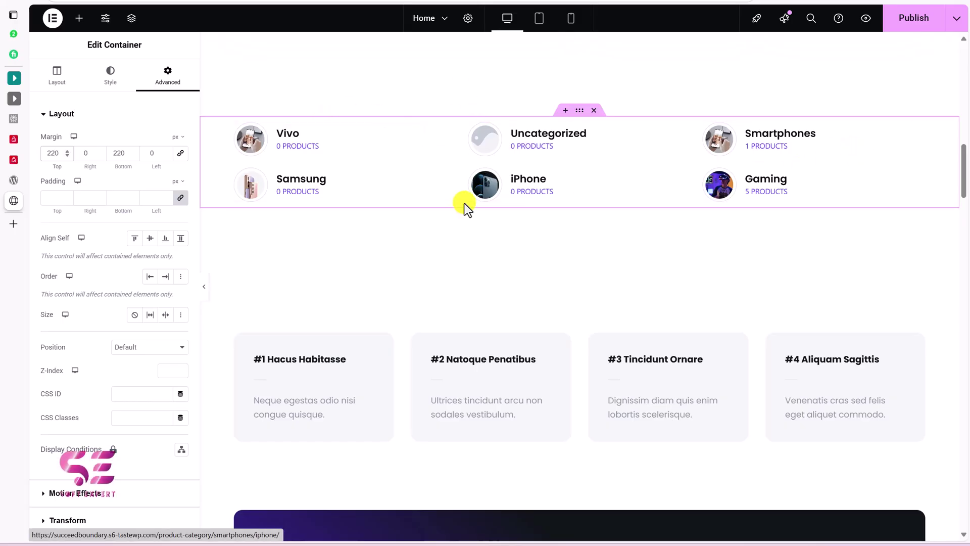
left_click(406, 133)
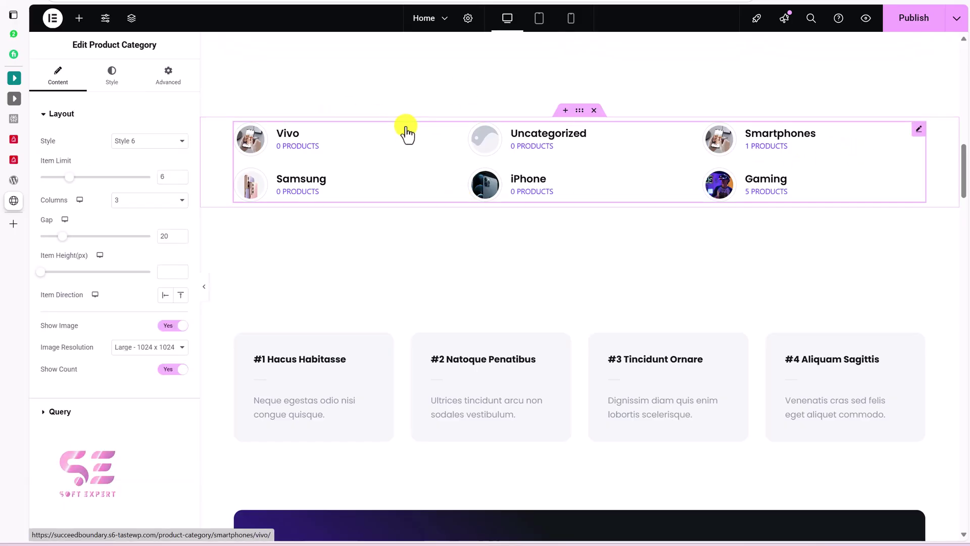
Switch the category cards back to Style 2 and try a 4-column layout
left_click(149, 141)
left_click(133, 172)
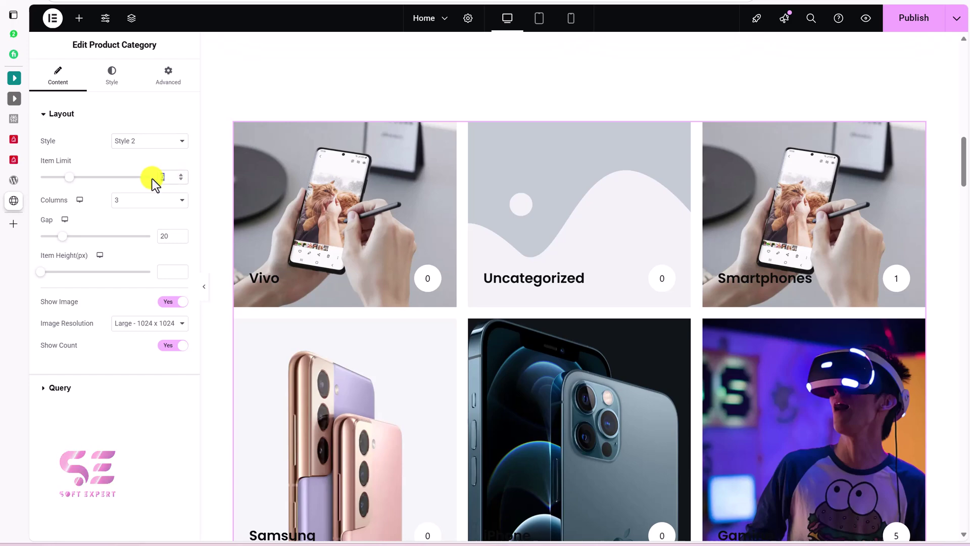
type("3")
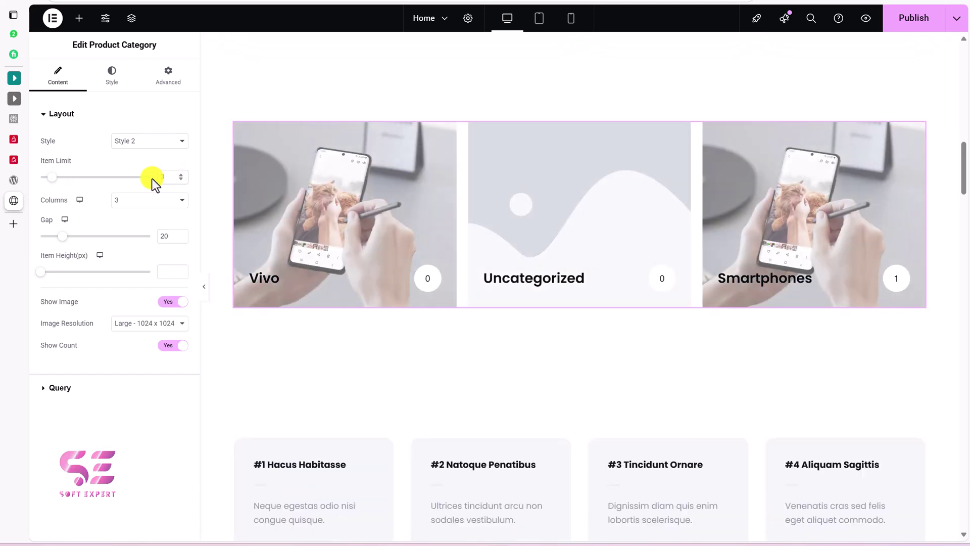
left_click(141, 201)
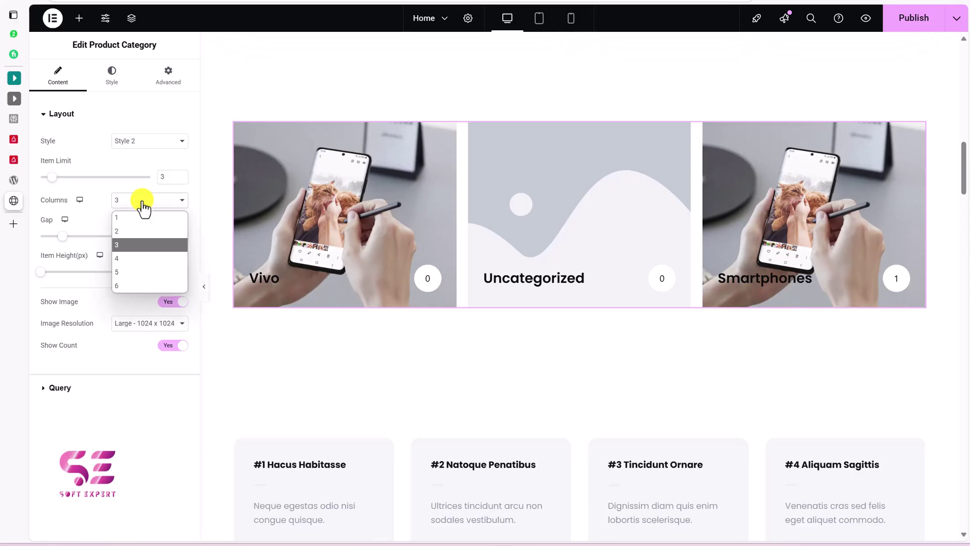
left_click(120, 260)
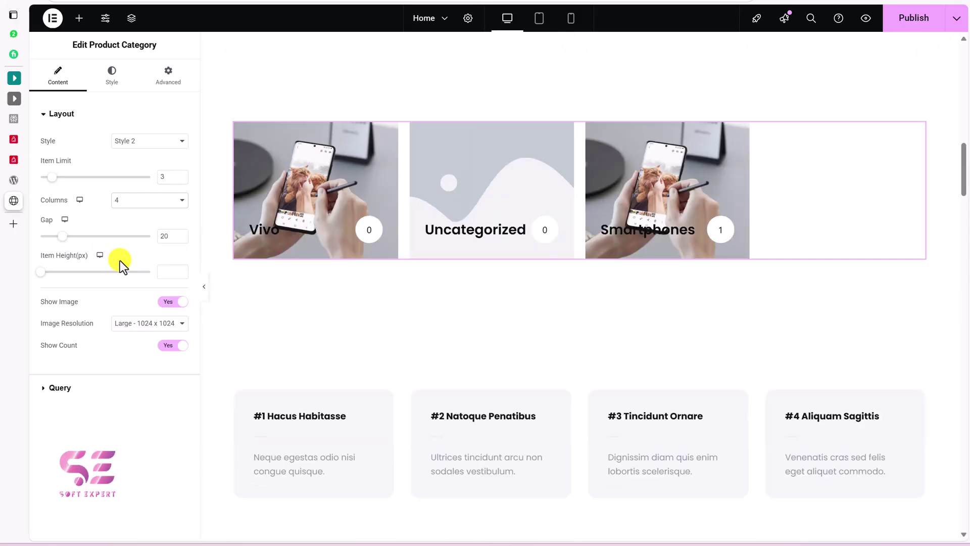
Set the item limit to 6 and arrange the categories in 3 columns
left_click(181, 174)
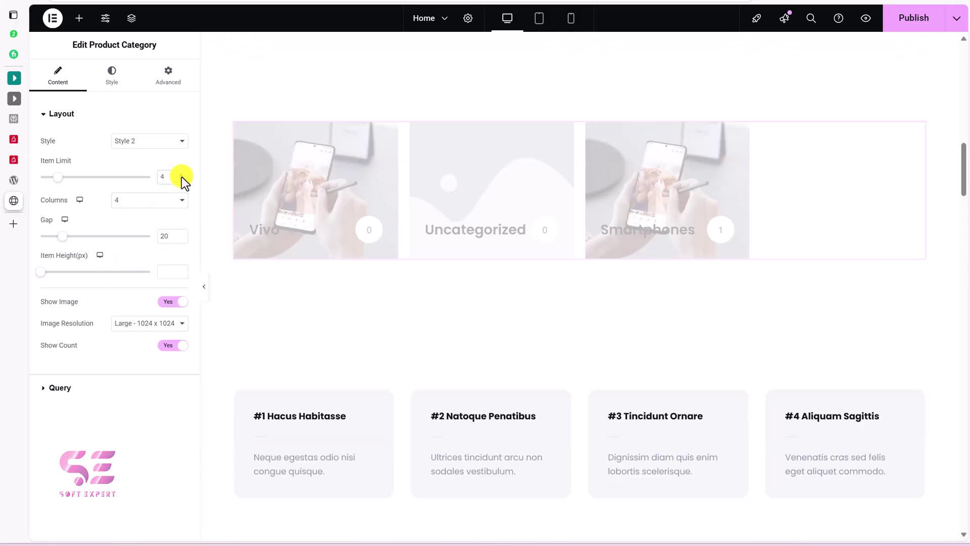
left_click_drag(167, 177, 150, 185)
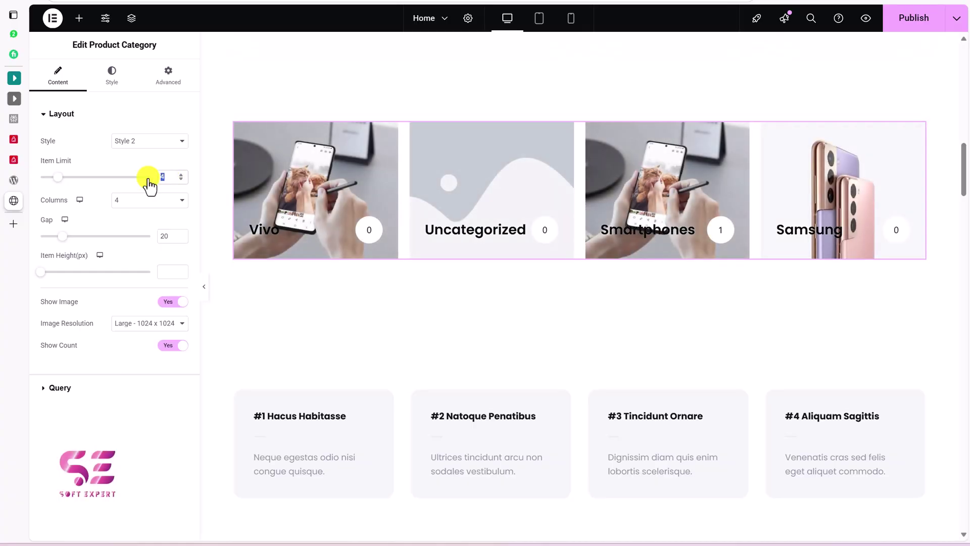
type("6")
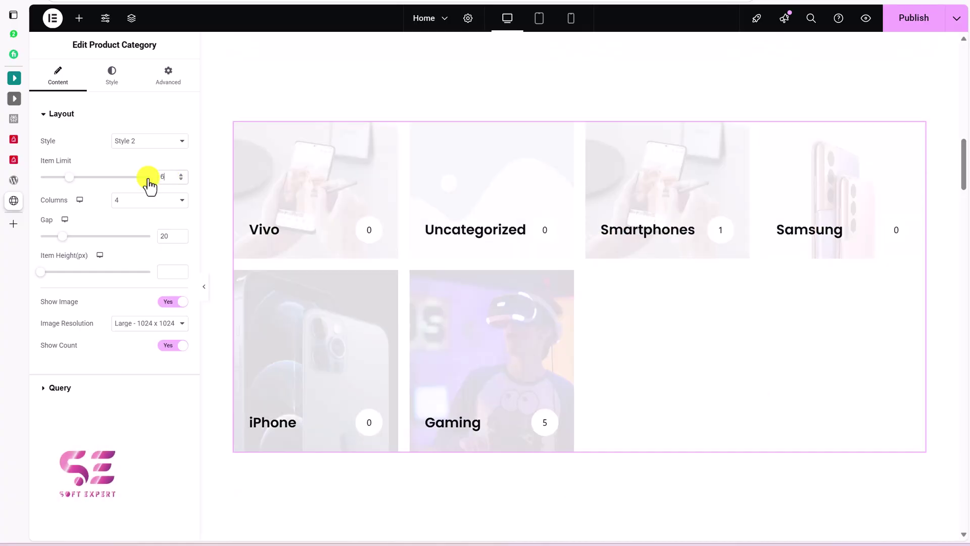
left_click(143, 202)
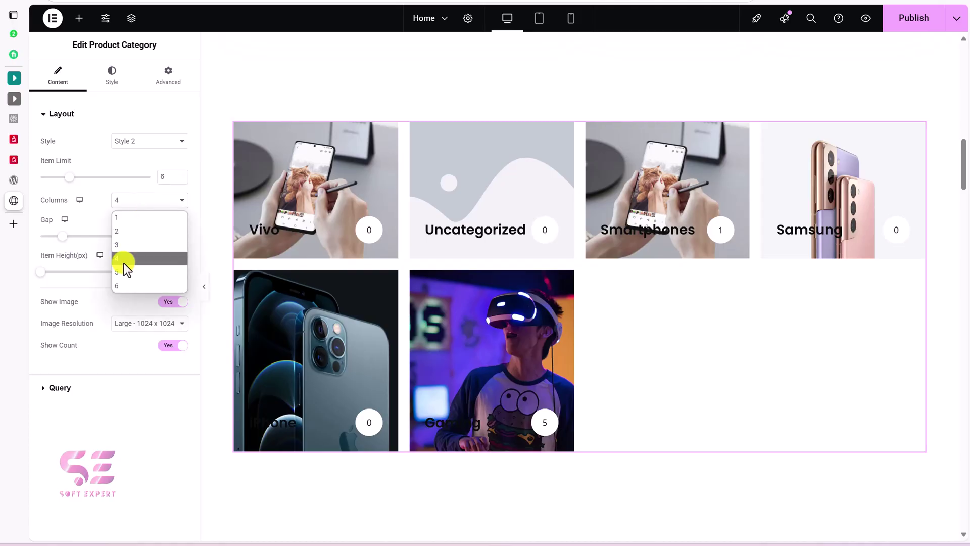
left_click(123, 282)
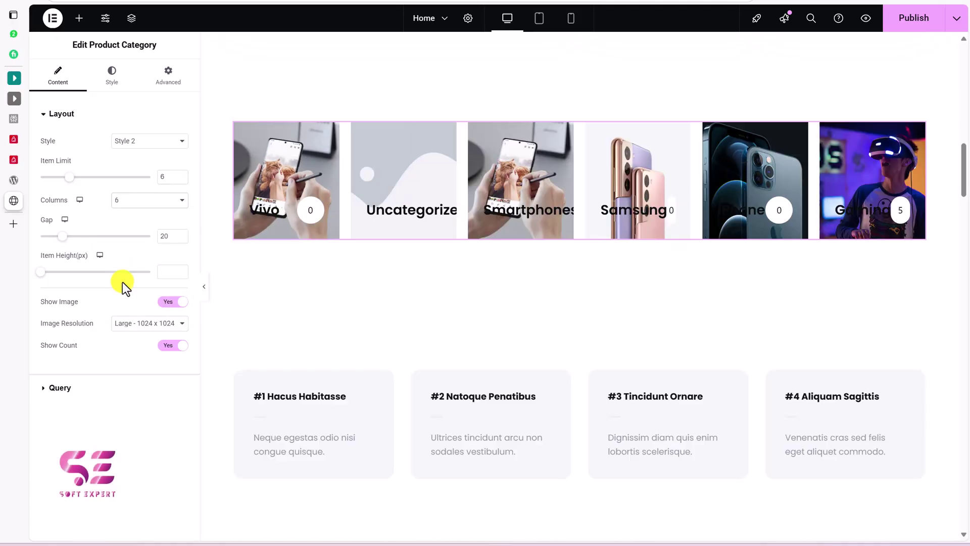
left_click(130, 202)
left_click(128, 245)
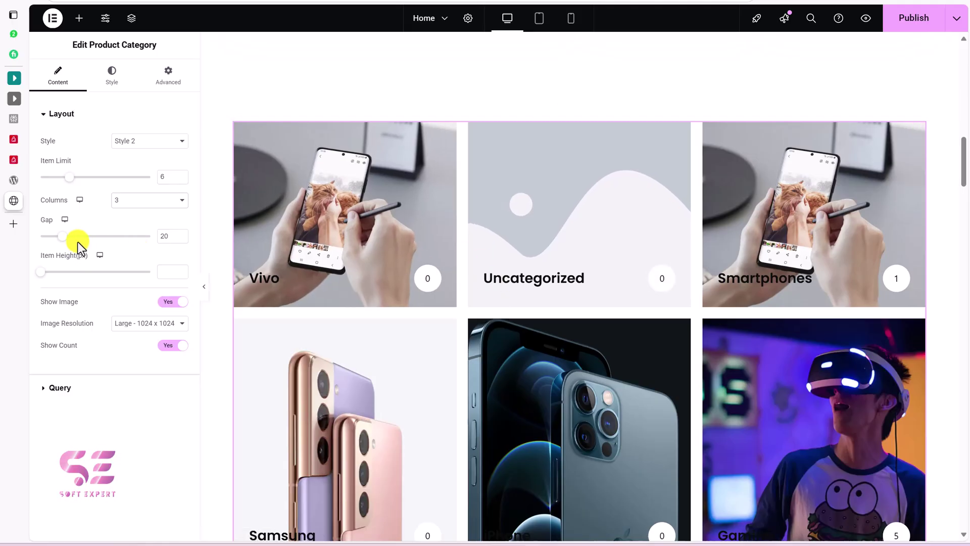
Clear the item height back to its default value
left_click(52, 259)
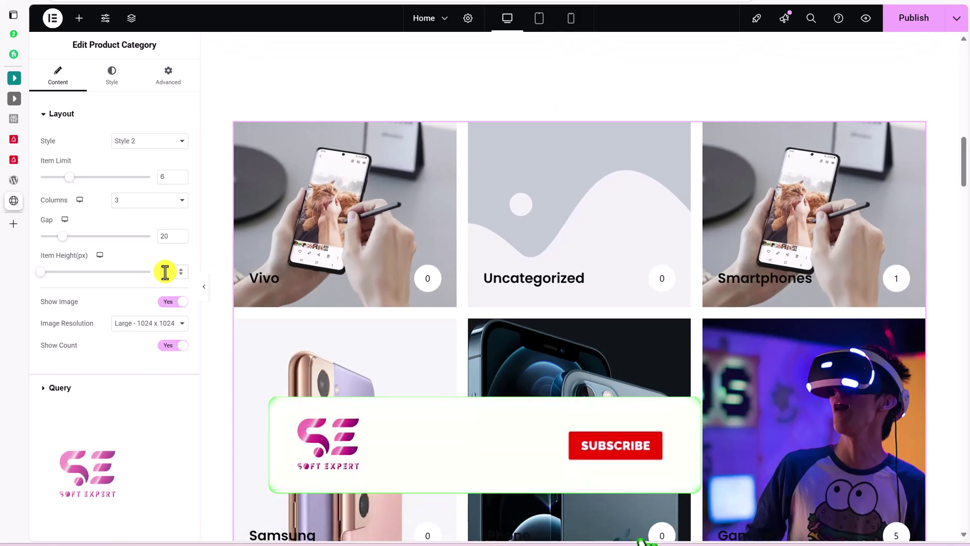
type("200")
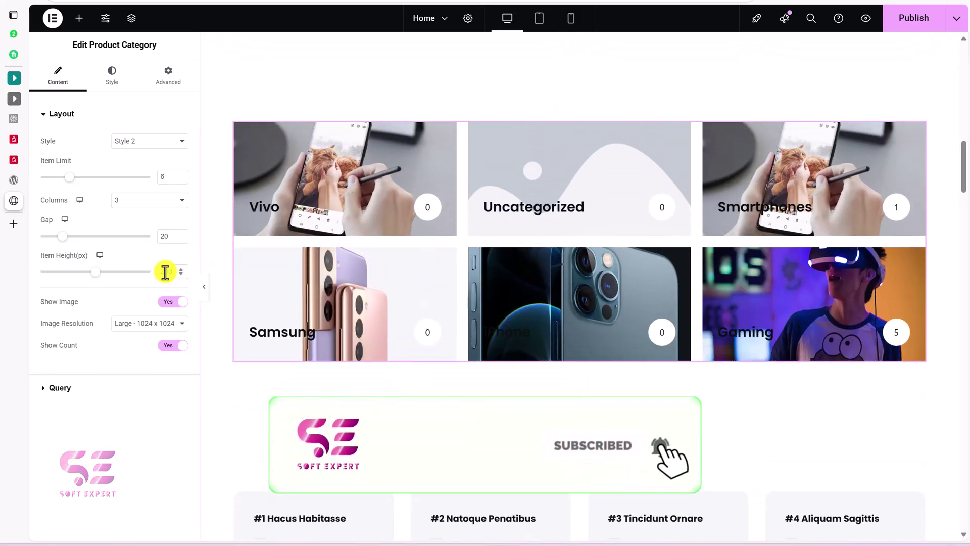
left_click(163, 271)
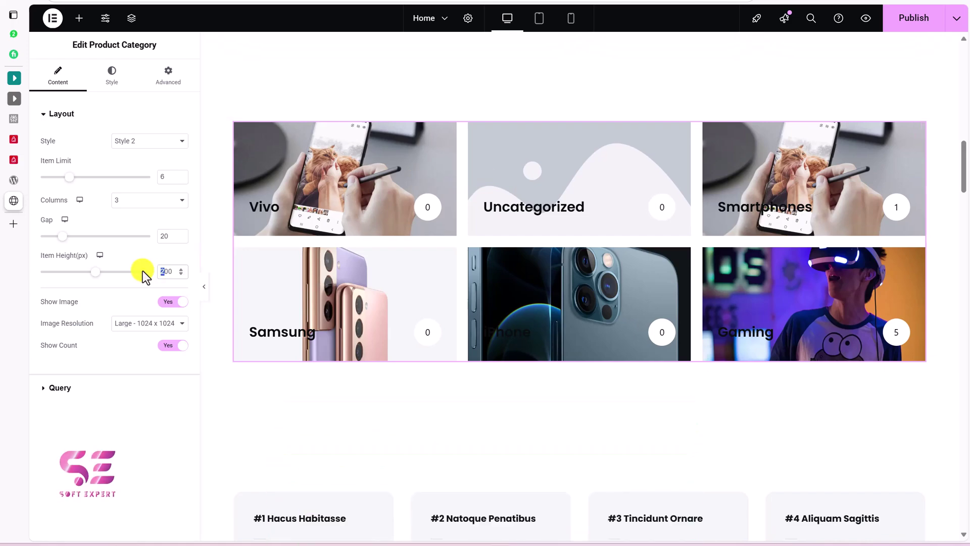
key("BackSpace")
type("3")
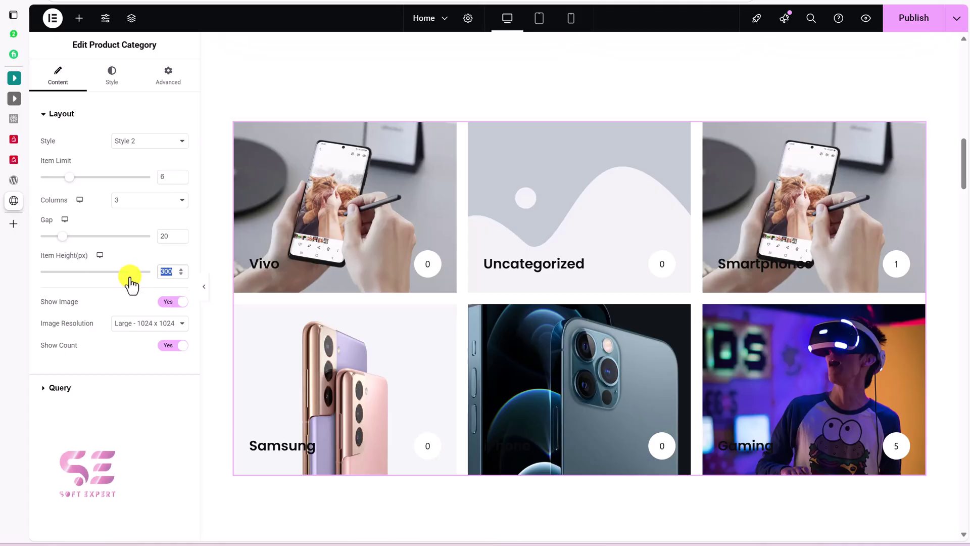
key("BackSpace")
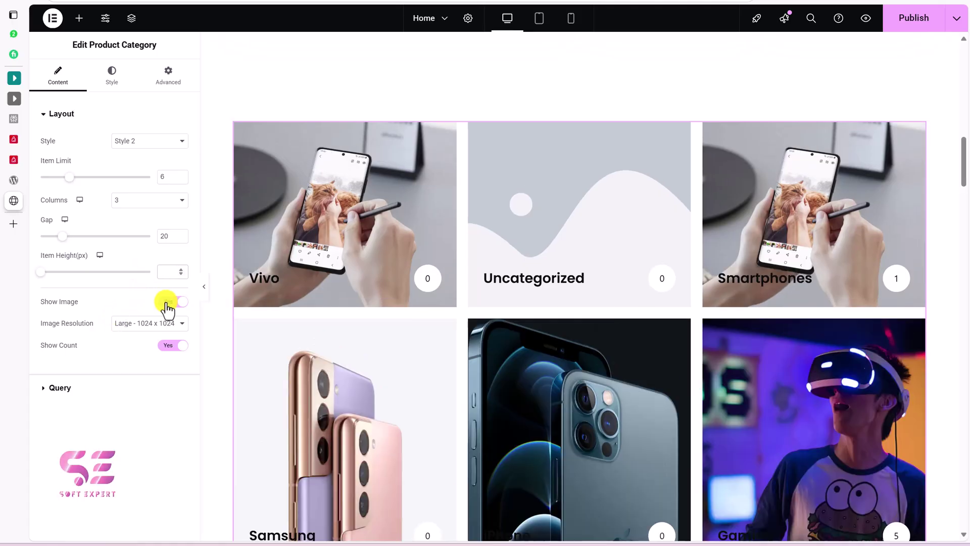
Turn the category images and count badges back on
left_click(165, 341)
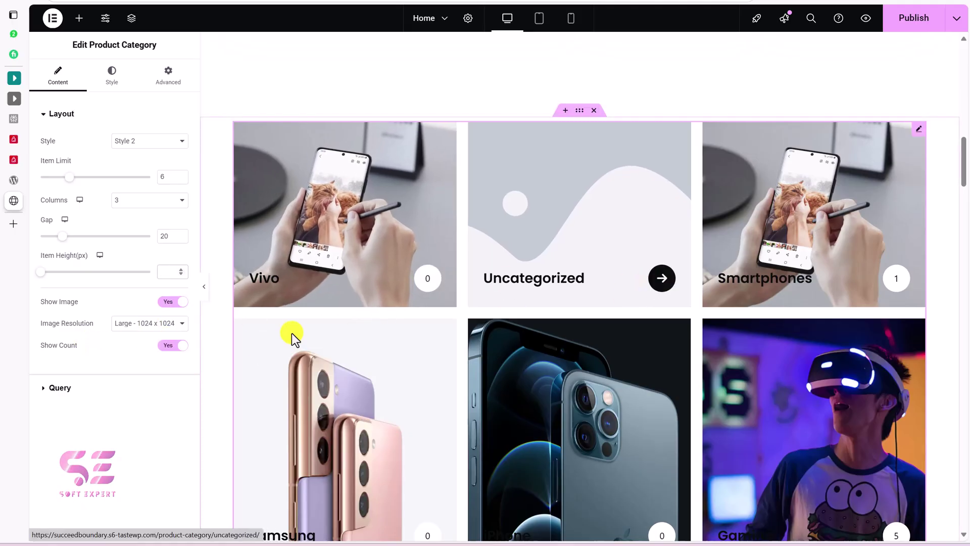
left_click(167, 346)
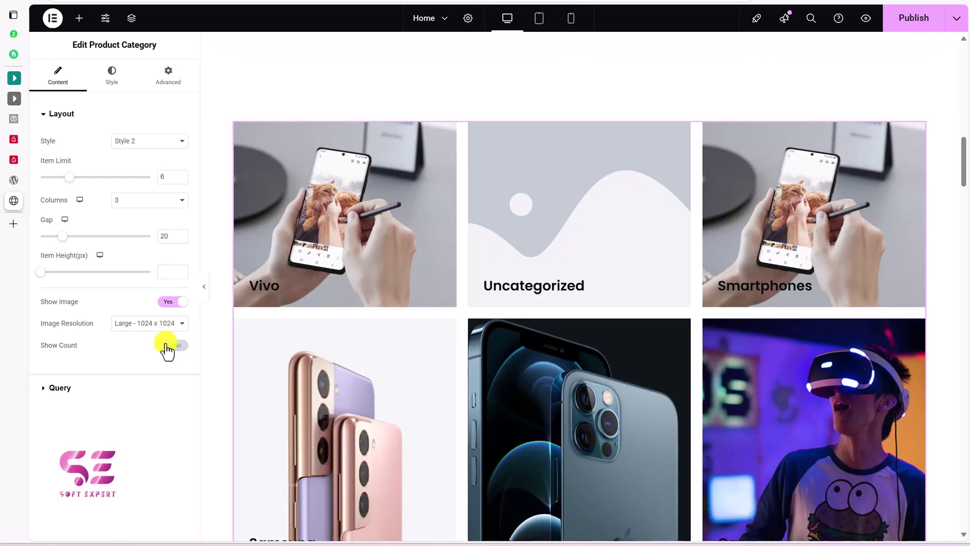
left_click(167, 346)
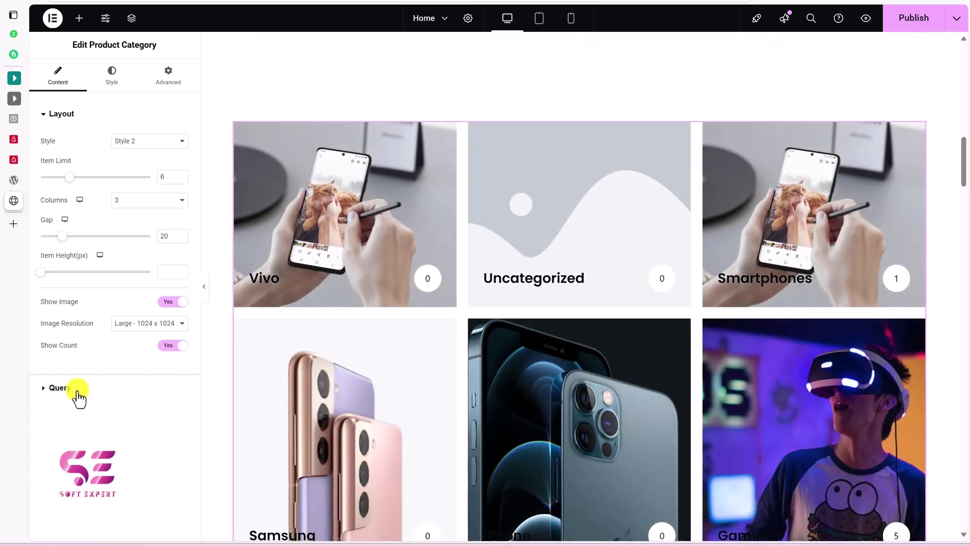
Expand the query settings, keeping the category type on All
left_click(77, 392)
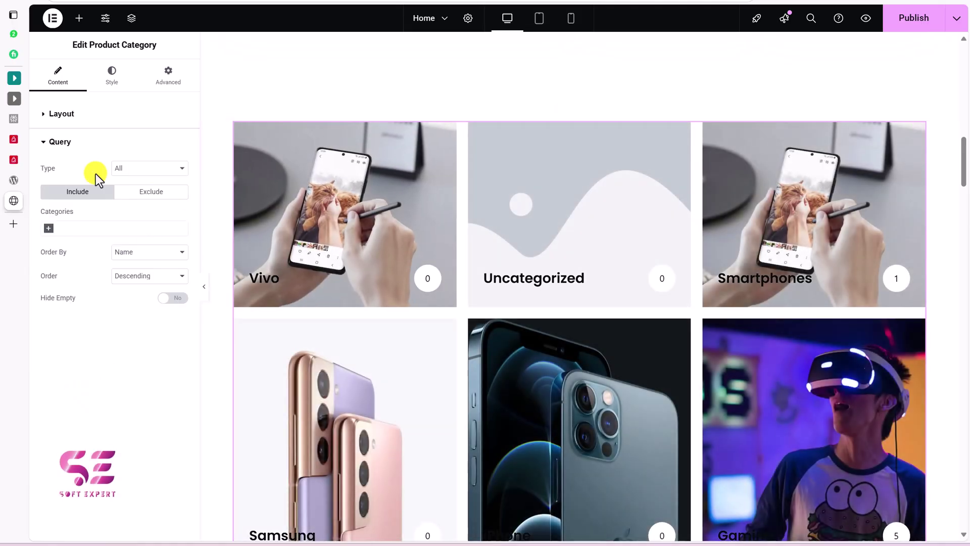
left_click(131, 171)
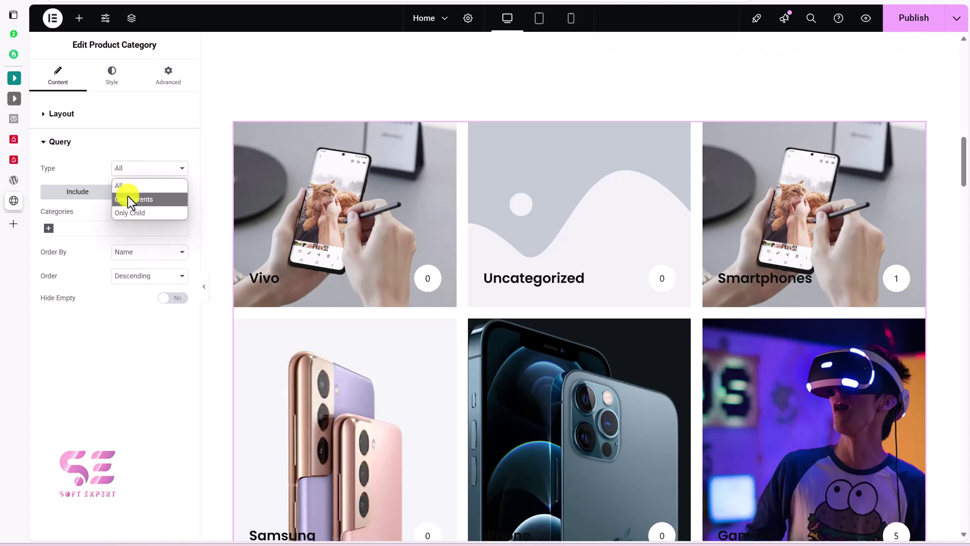
left_click(60, 228)
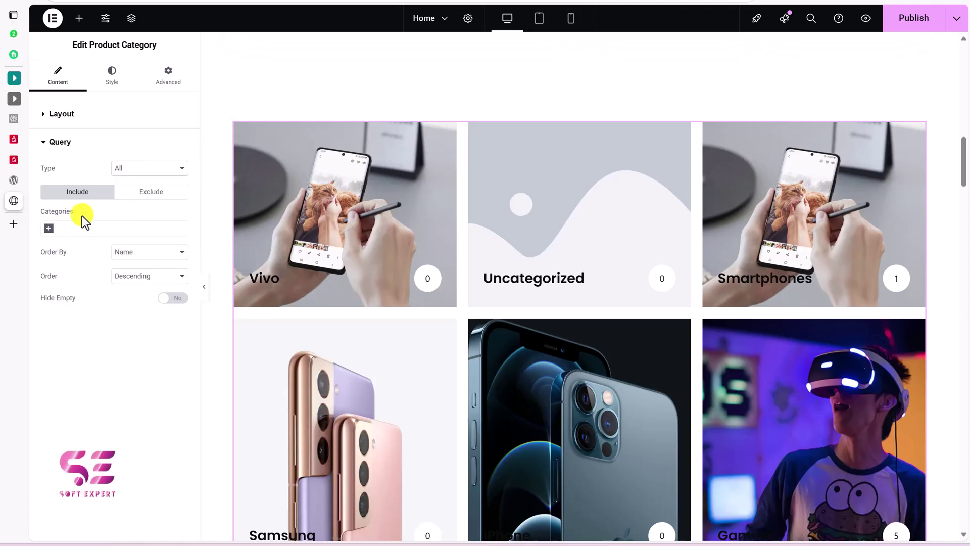
left_click(53, 230)
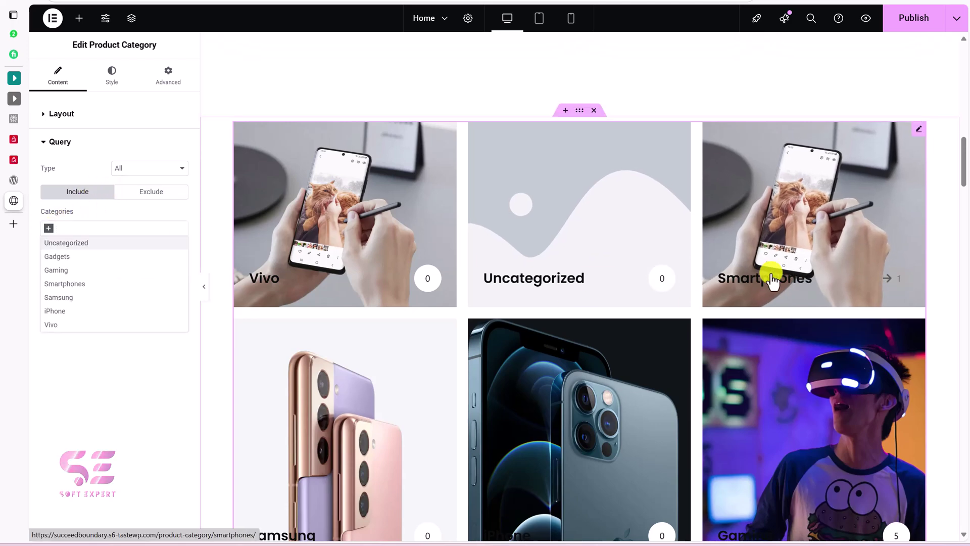
left_click(149, 198)
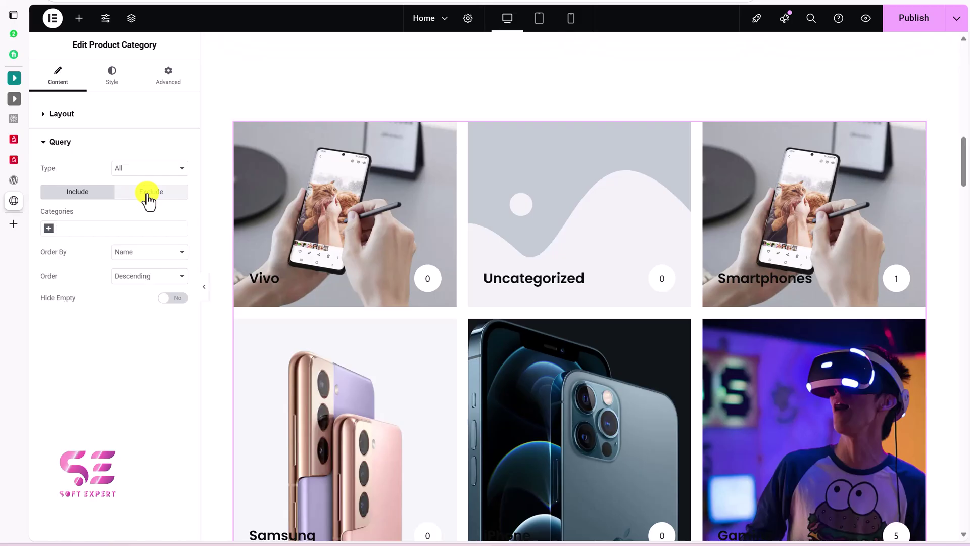
Switch the filter to Exclude, add Smartphones, then remove it again
left_click(78, 230)
type("sa")
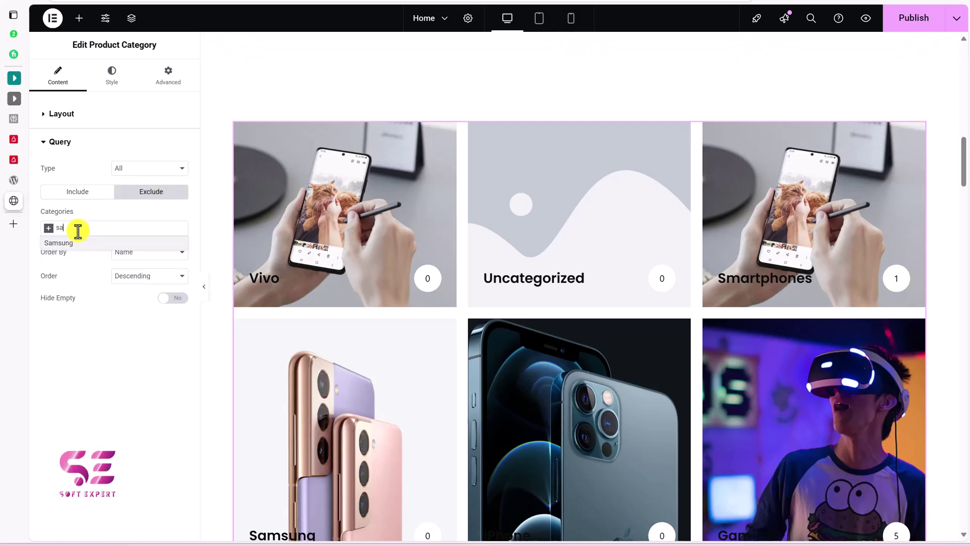
key("BackSpace")
type("m")
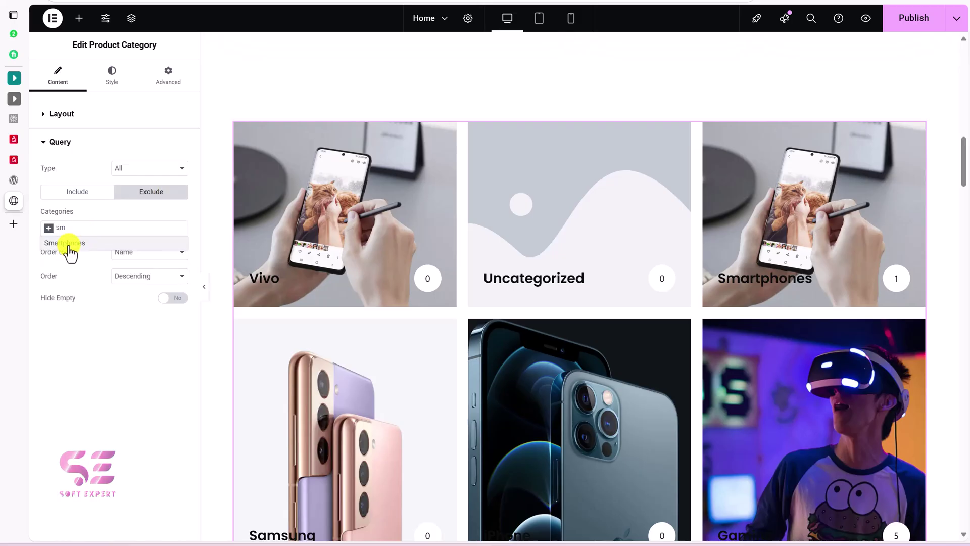
left_click(74, 244)
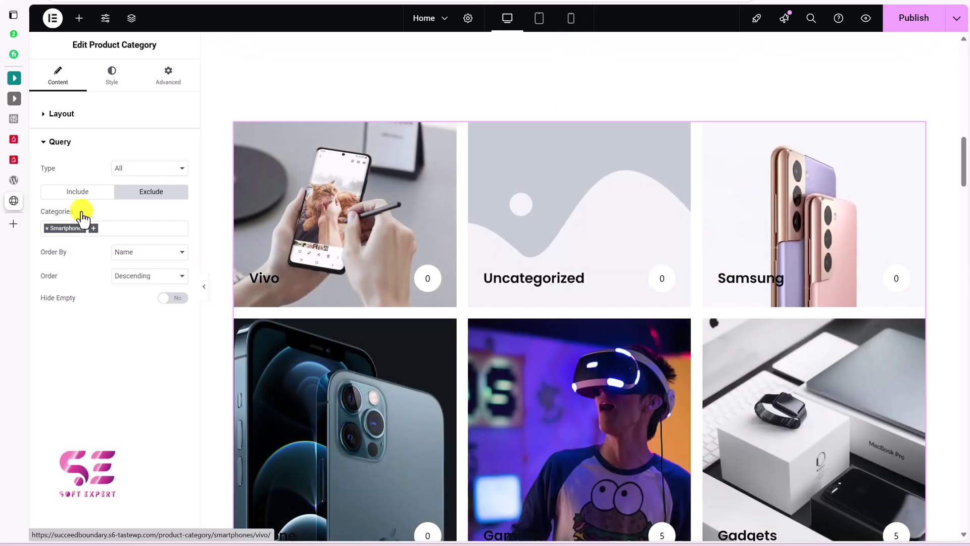
key("BackSpace")
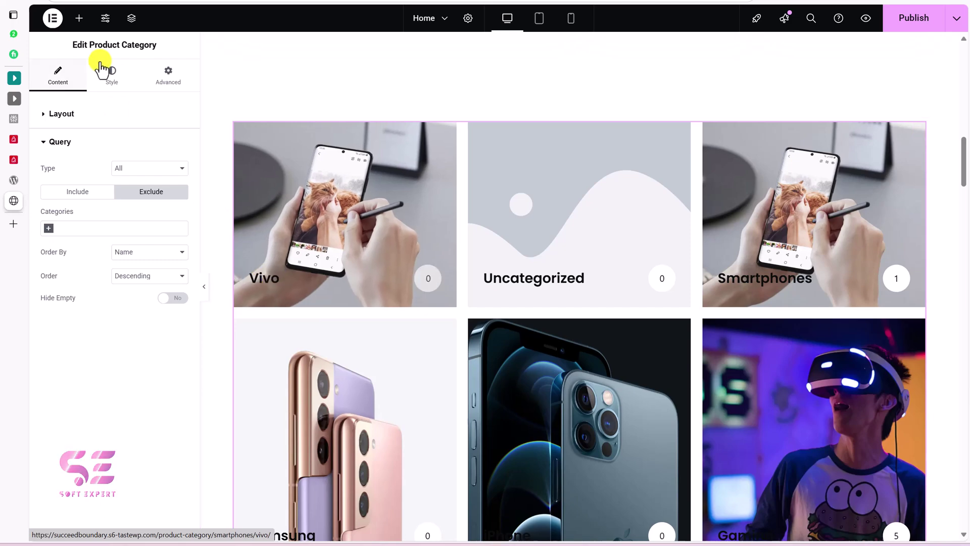
Give the category cards a solid 9 px border in the green Accent colour
left_click(120, 72)
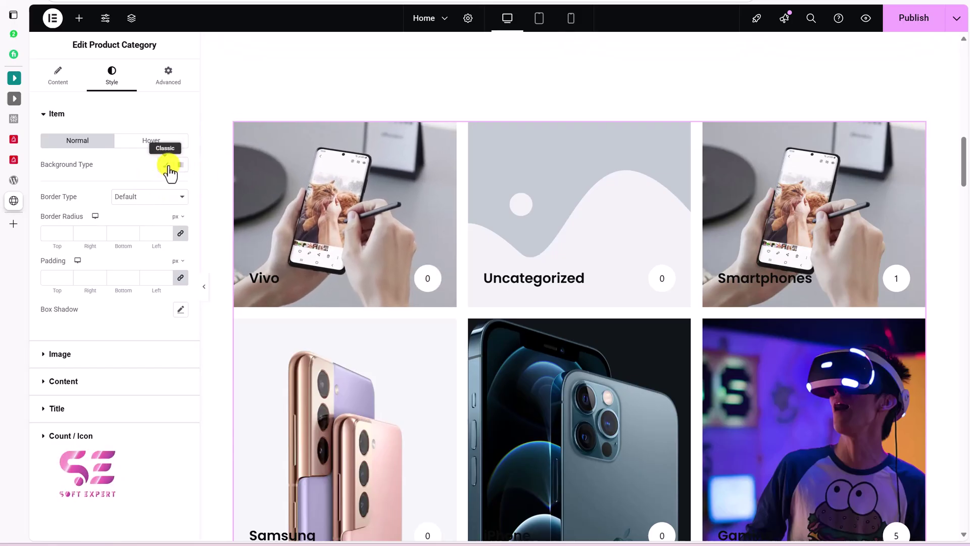
left_click(127, 197)
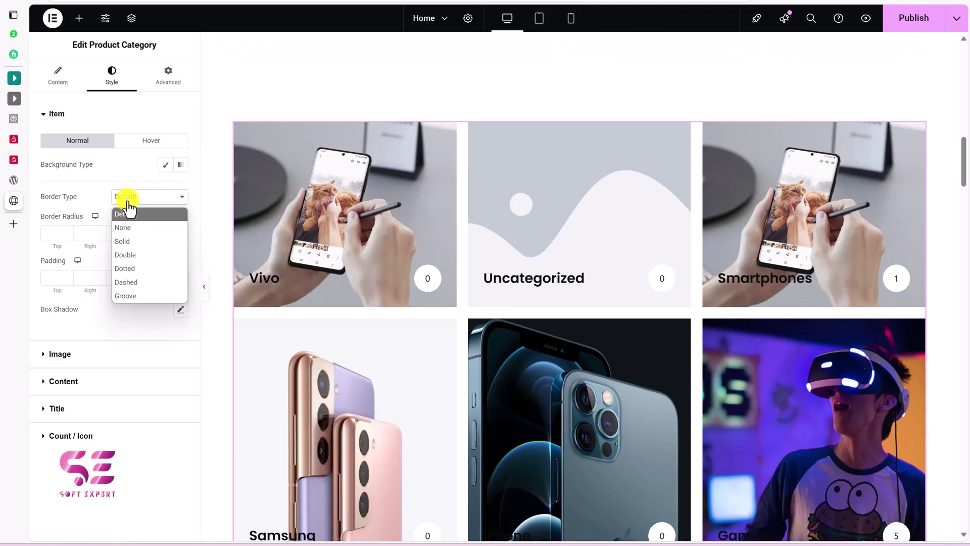
left_click(127, 242)
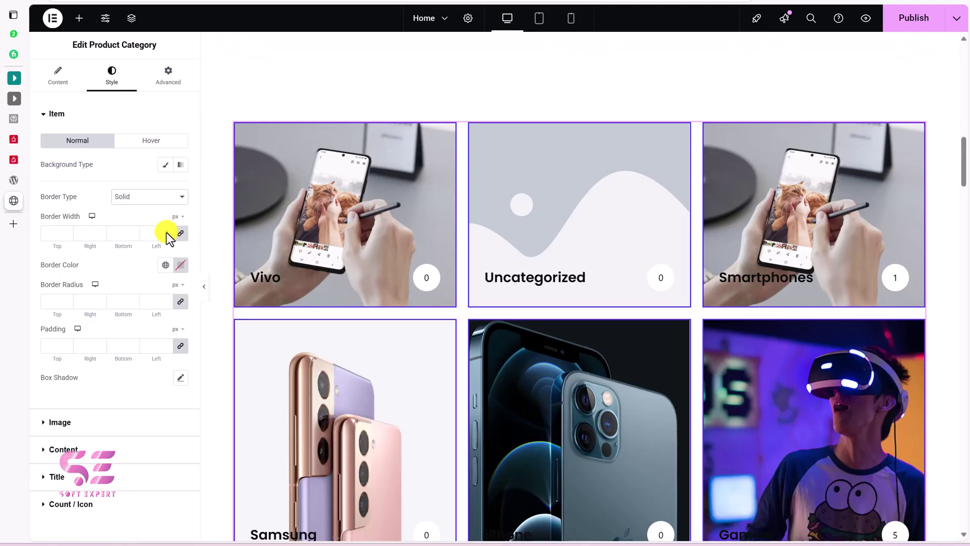
left_click(165, 231)
type("8")
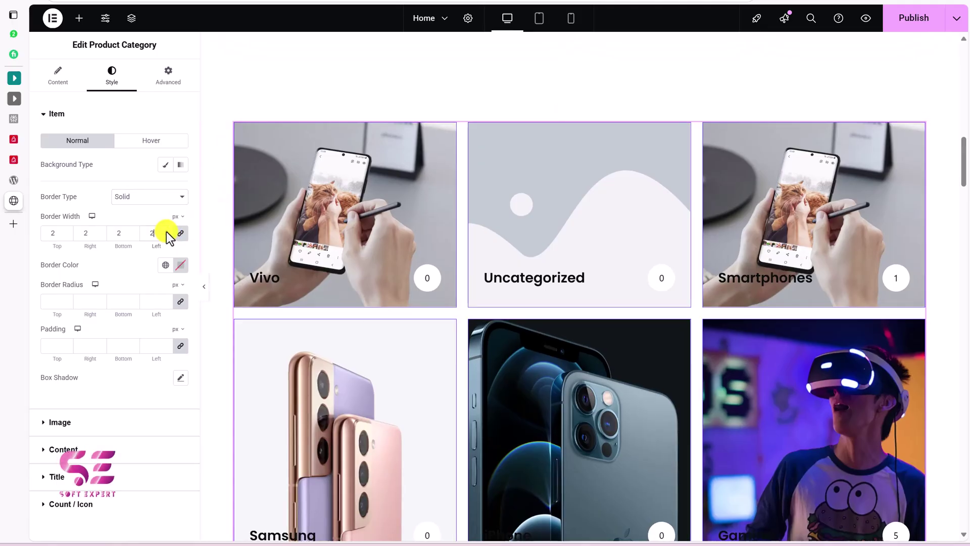
left_click(166, 232)
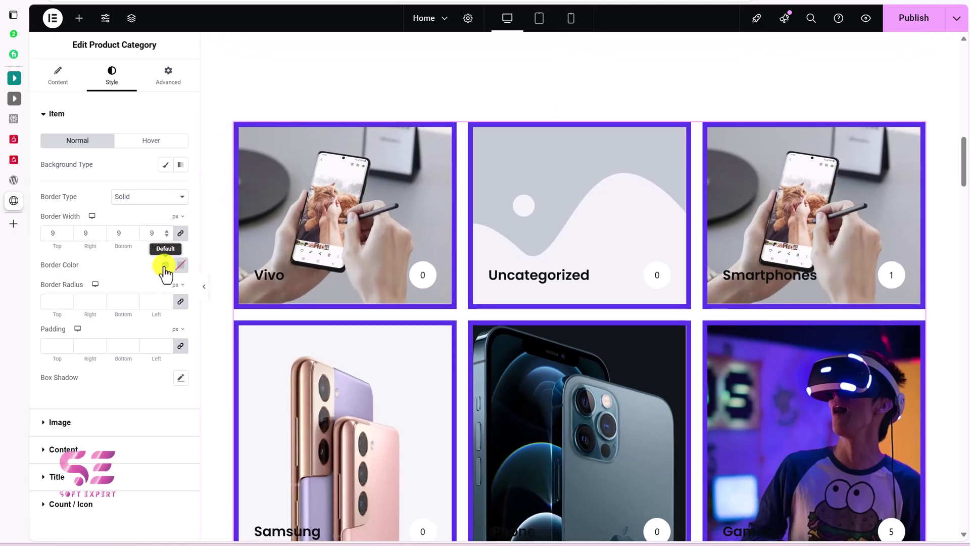
left_click(165, 264)
left_click(83, 386)
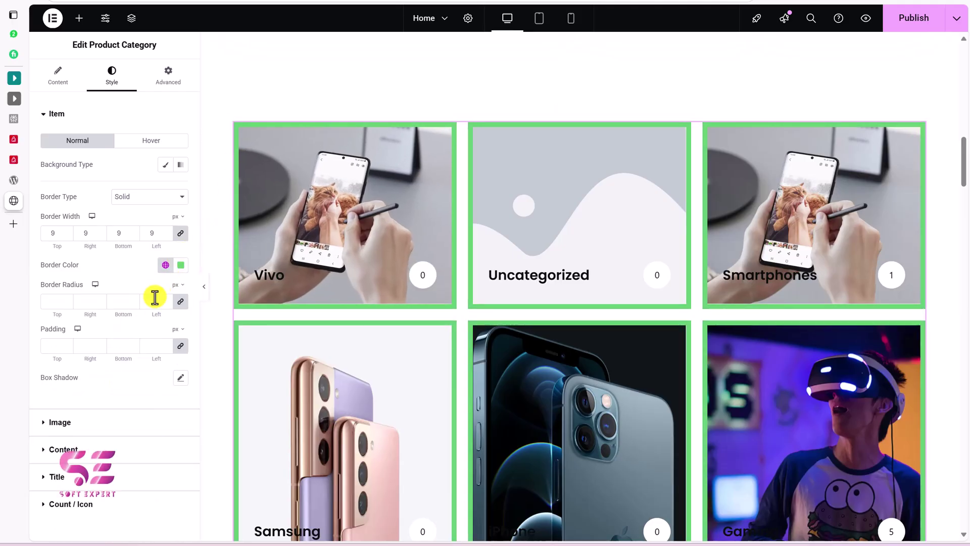
Set card corner radius to 20 and padding to 22, resetting the box shadow
left_click(154, 301)
type("20")
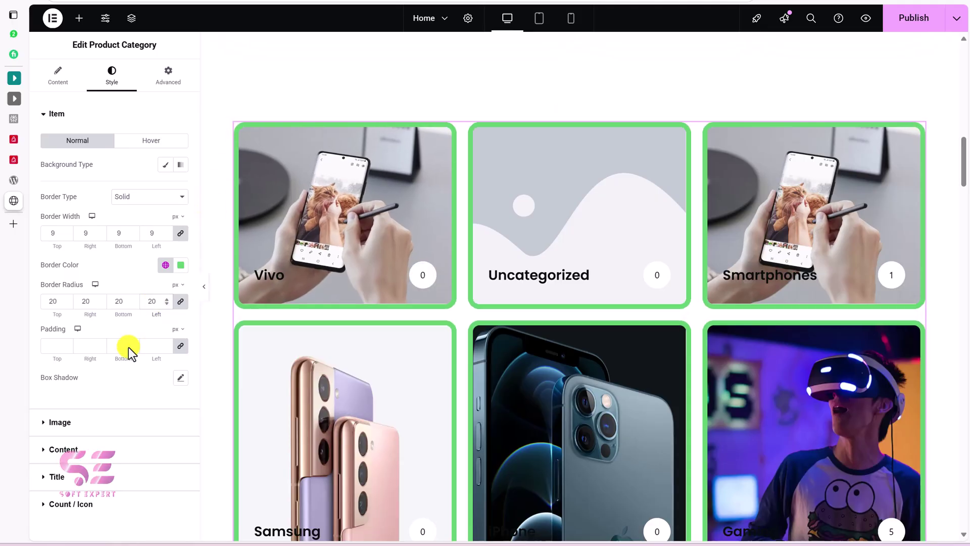
left_click(154, 345)
type("22")
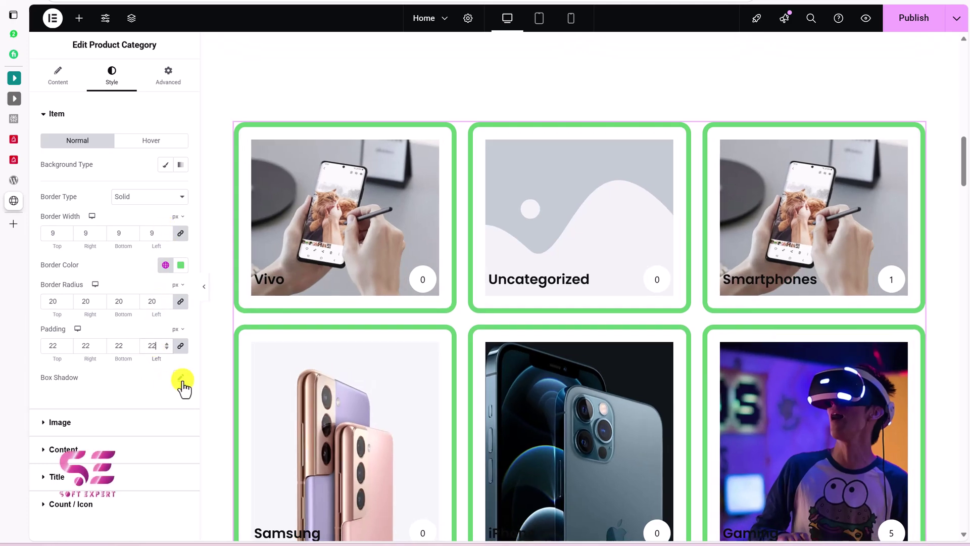
left_click(181, 379)
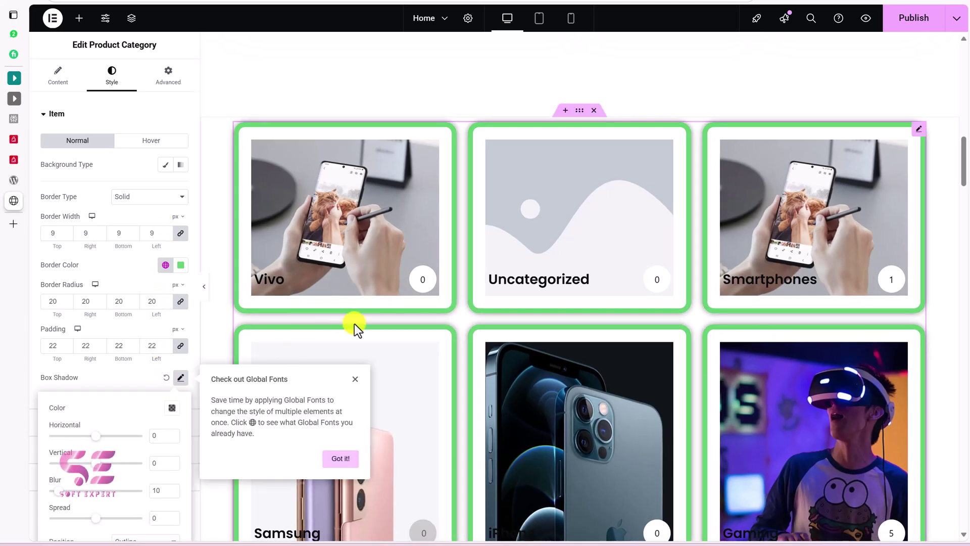
left_click(145, 375)
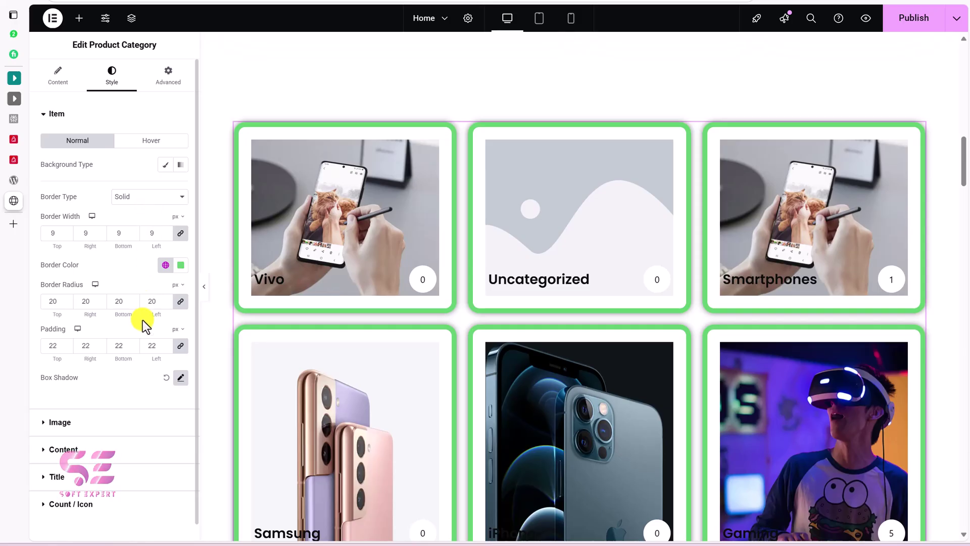
left_click(166, 378)
Clear the card padding and radius and set the border type to None
double_click(158, 346)
key("BackSpace")
double_click(119, 301)
key("BackSpace")
left_click(149, 198)
left_click(146, 227)
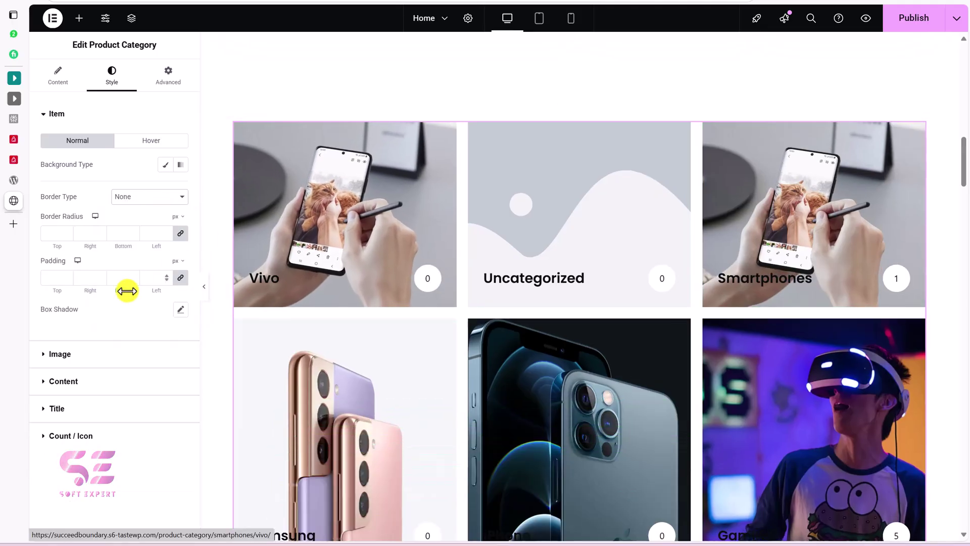
Keep the default image border style and apply layout Style 1 to the category cards
left_click(89, 357)
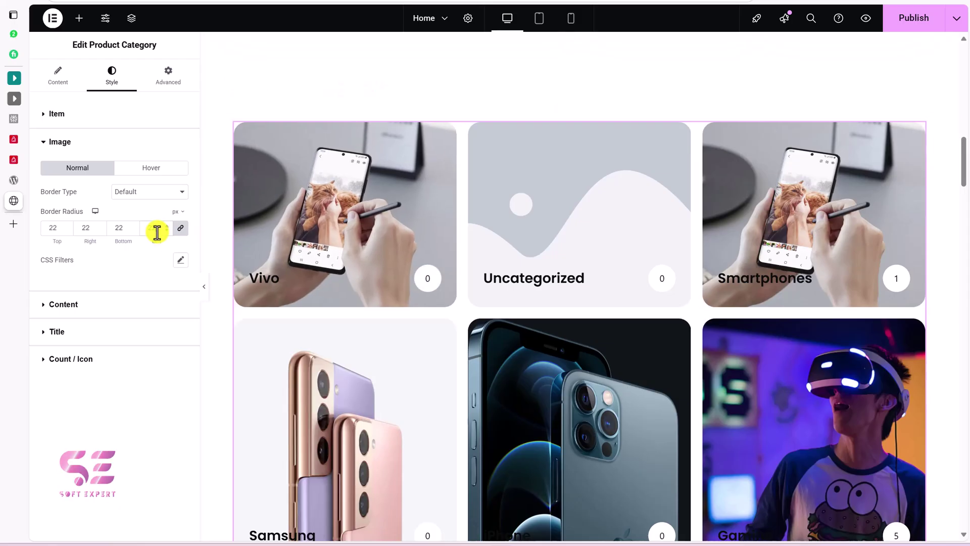
left_click(153, 197)
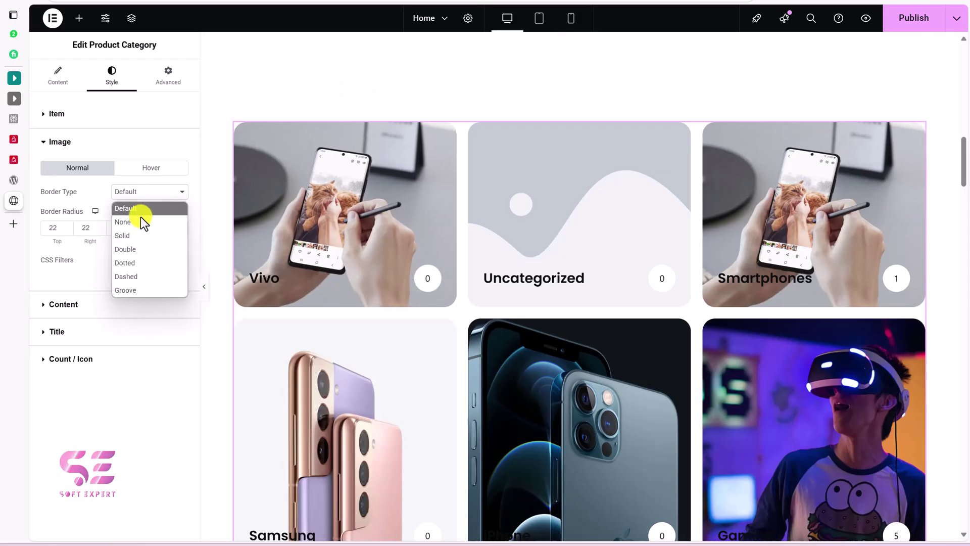
left_click(119, 209)
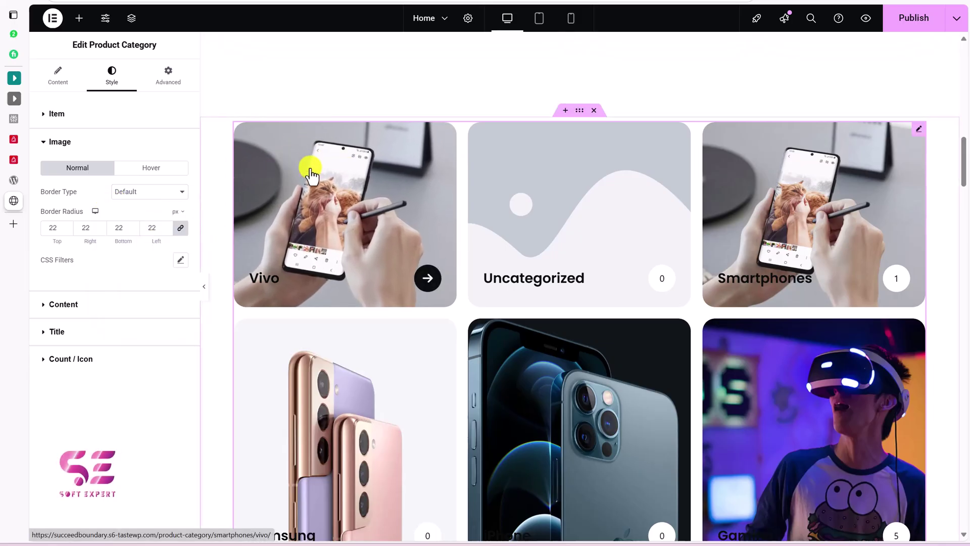
left_click(58, 76)
left_click(125, 141)
left_click(124, 158)
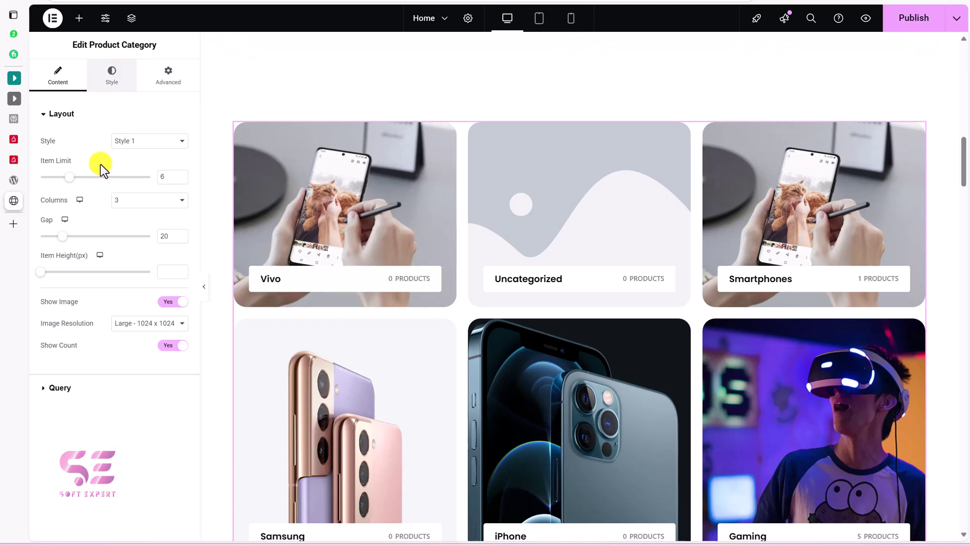
left_click(71, 354)
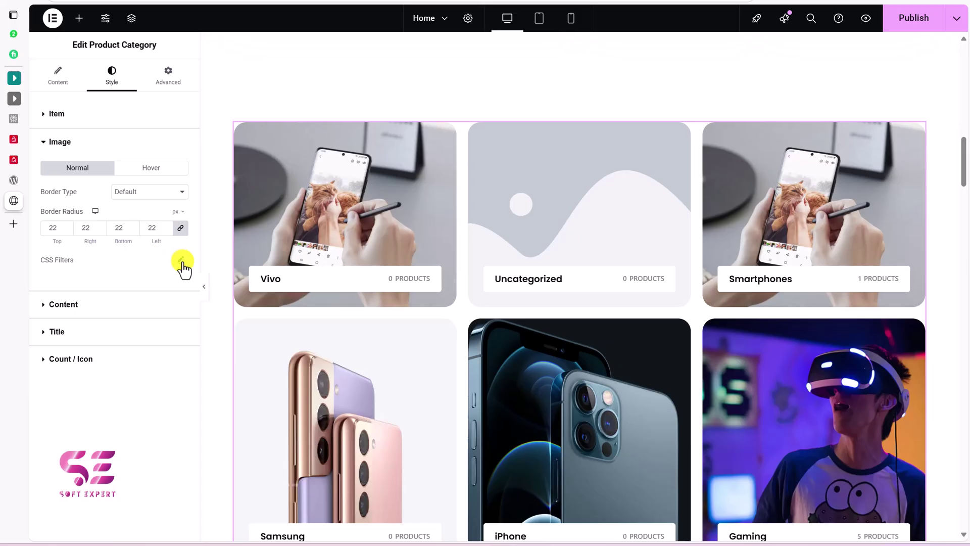
left_click(111, 305)
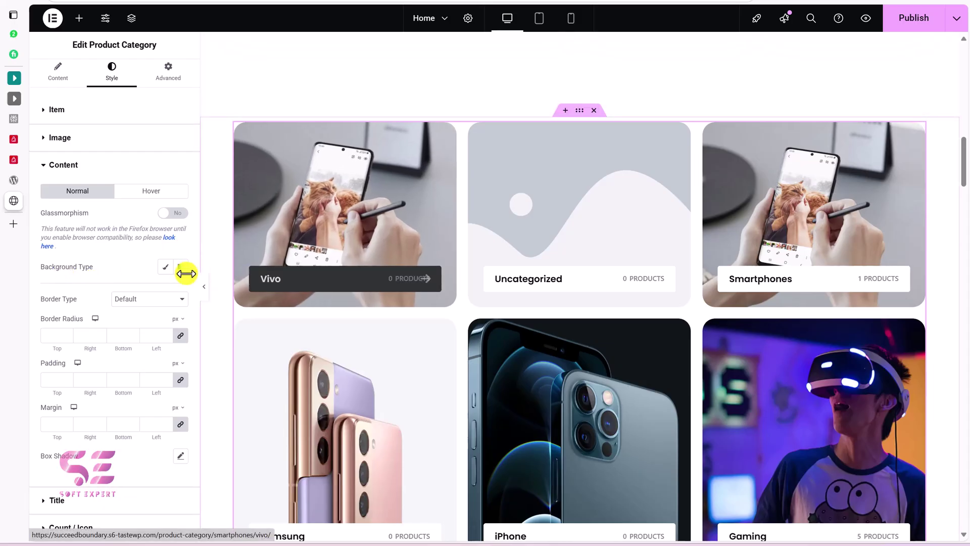
left_click(167, 271)
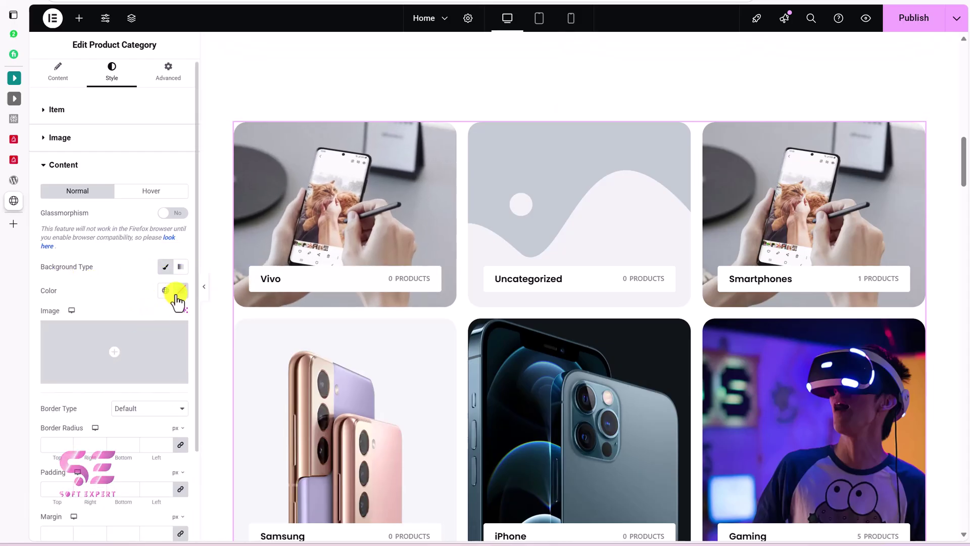
left_click(175, 293)
left_click(199, 344)
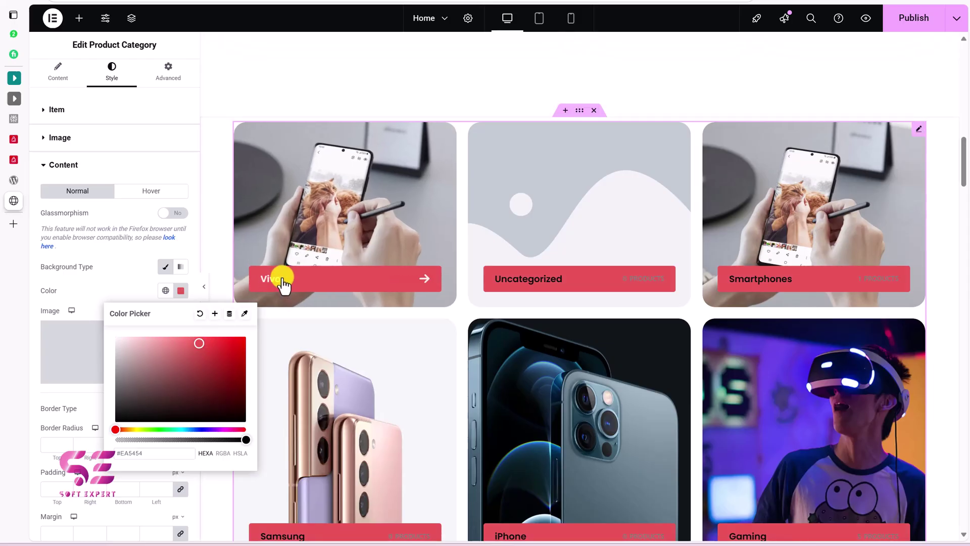
left_click(165, 291)
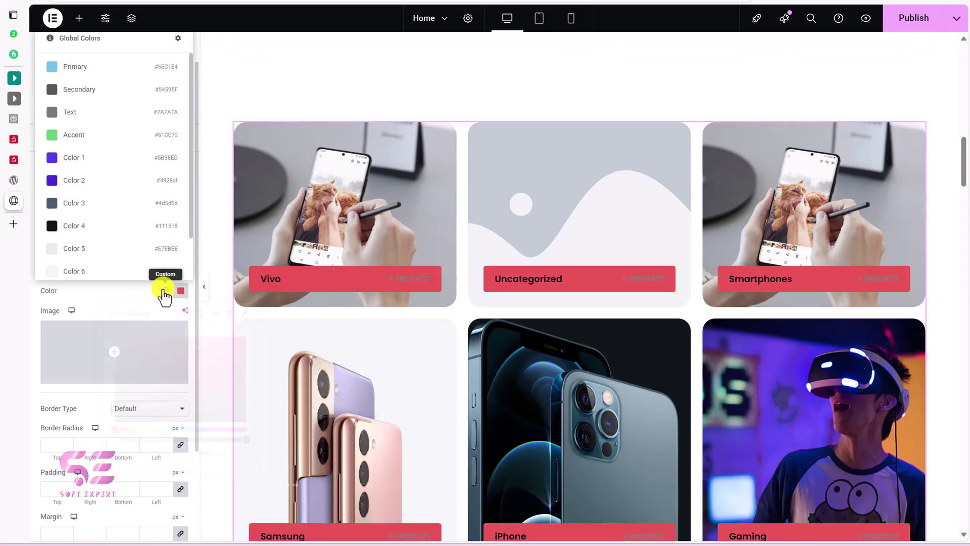
left_click(75, 160)
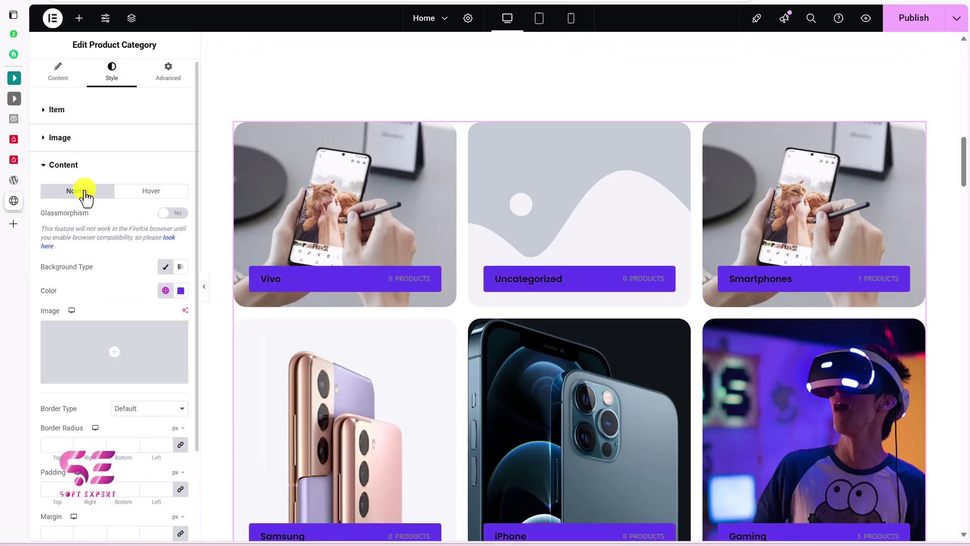
left_click(166, 272)
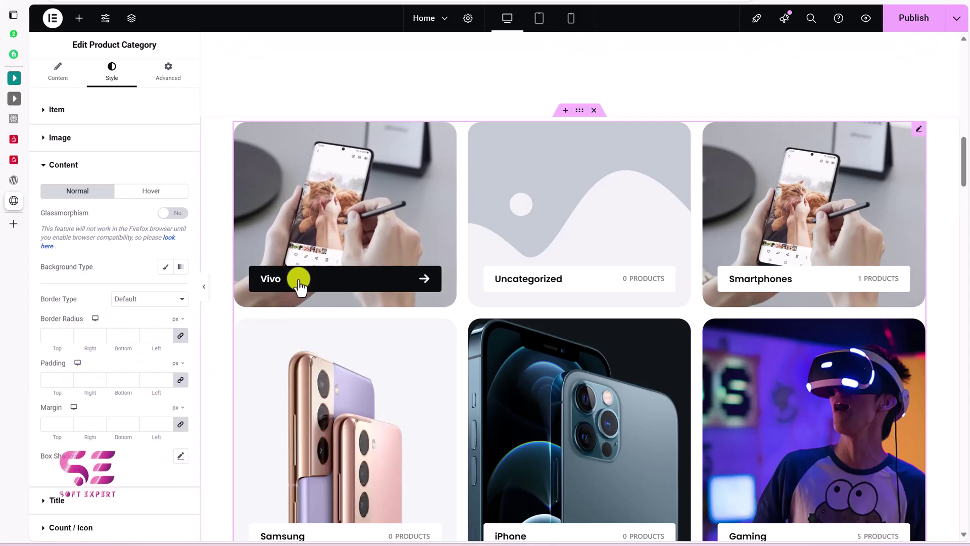
Colour the category titles with the green Accent global colour
left_click(56, 501)
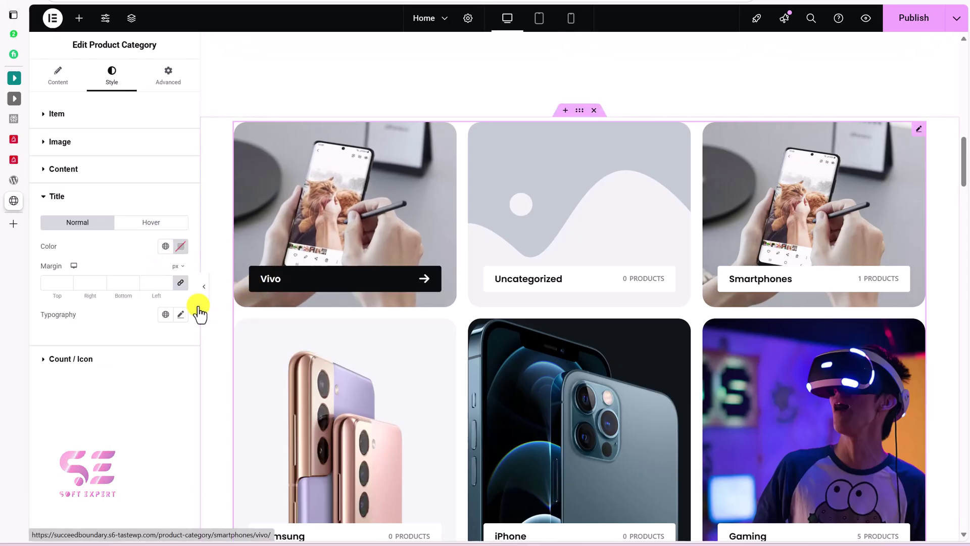
left_click(165, 246)
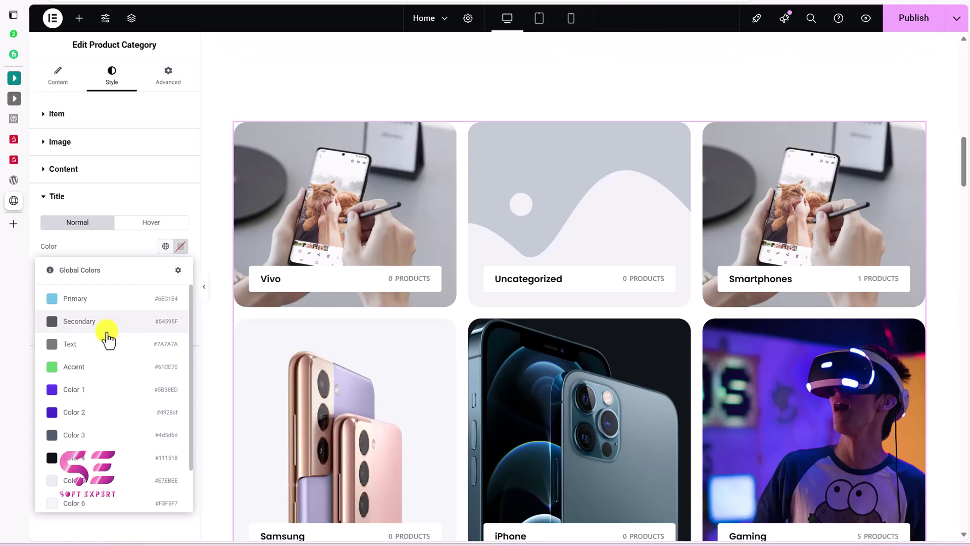
left_click(96, 370)
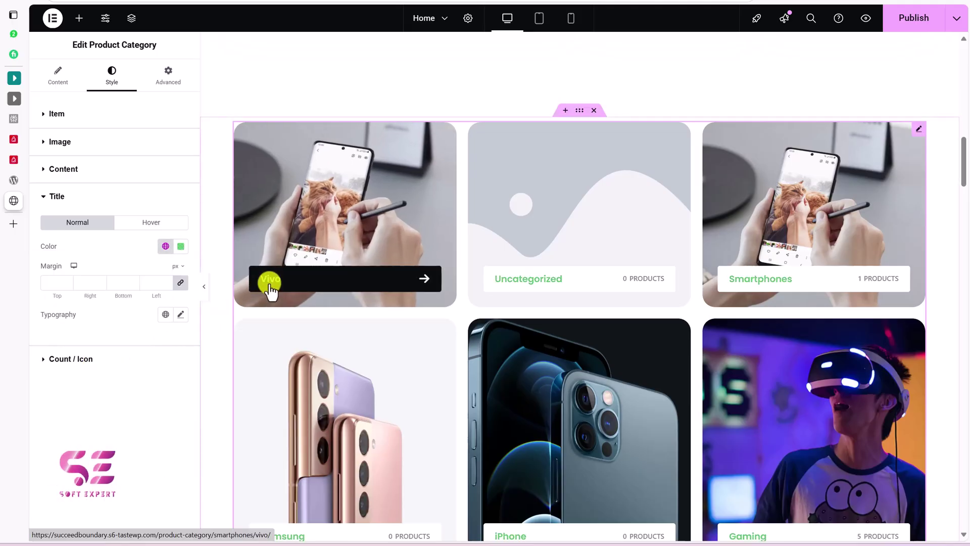
left_click(101, 362)
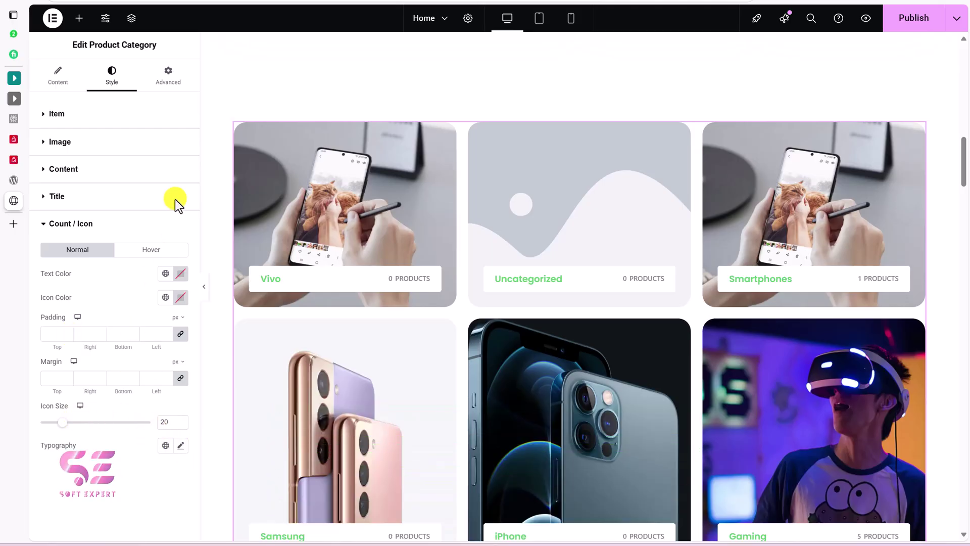
scroll(325, 192, "down", 1)
left_click(324, 192)
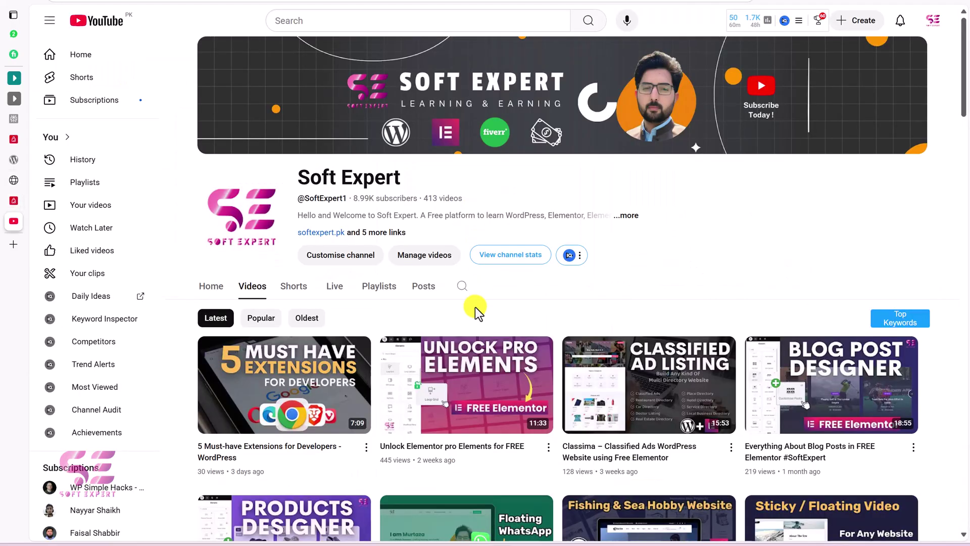
Scroll down through the YouTube channel's video grid
scroll(475, 307, "down", 5)
scroll(475, 307, "down", 10)
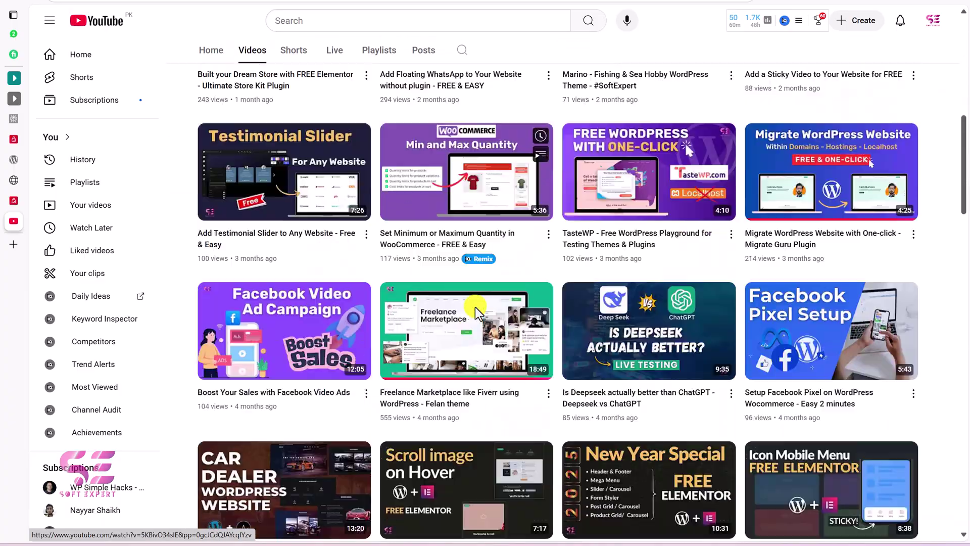
scroll(475, 307, "down", 9)
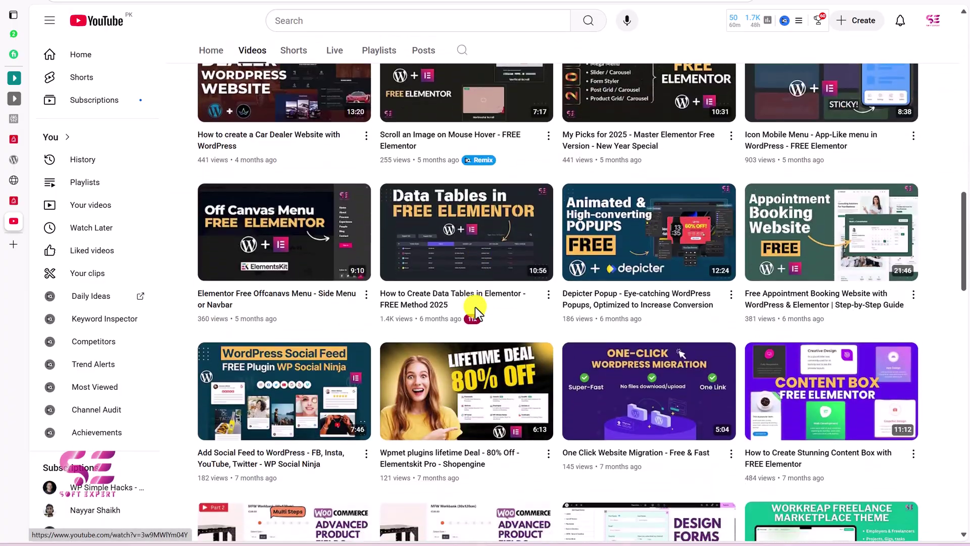